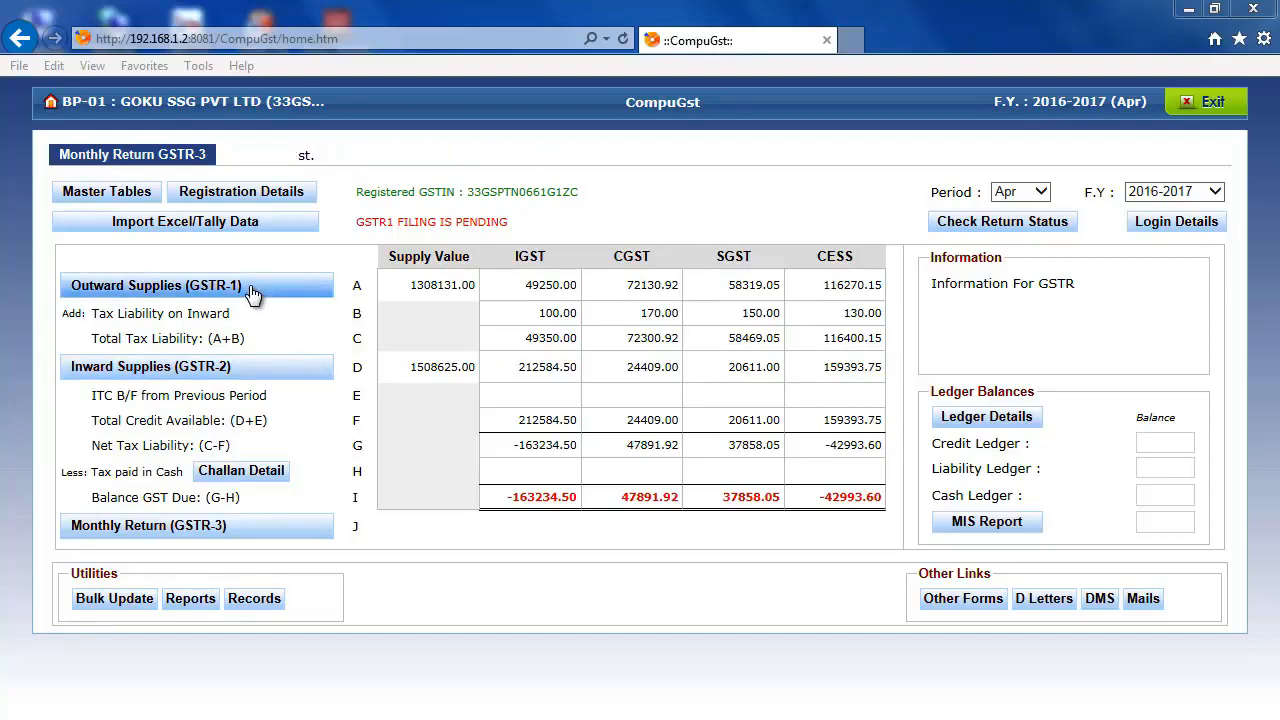
- Review the monthly GSTR-3 return summary, including the Inward Supplies (GSTR-2) details, the credit rows and the ledger balances
left_click_drag(92, 497, 247, 500)
left_click_drag(93, 420, 267, 422)
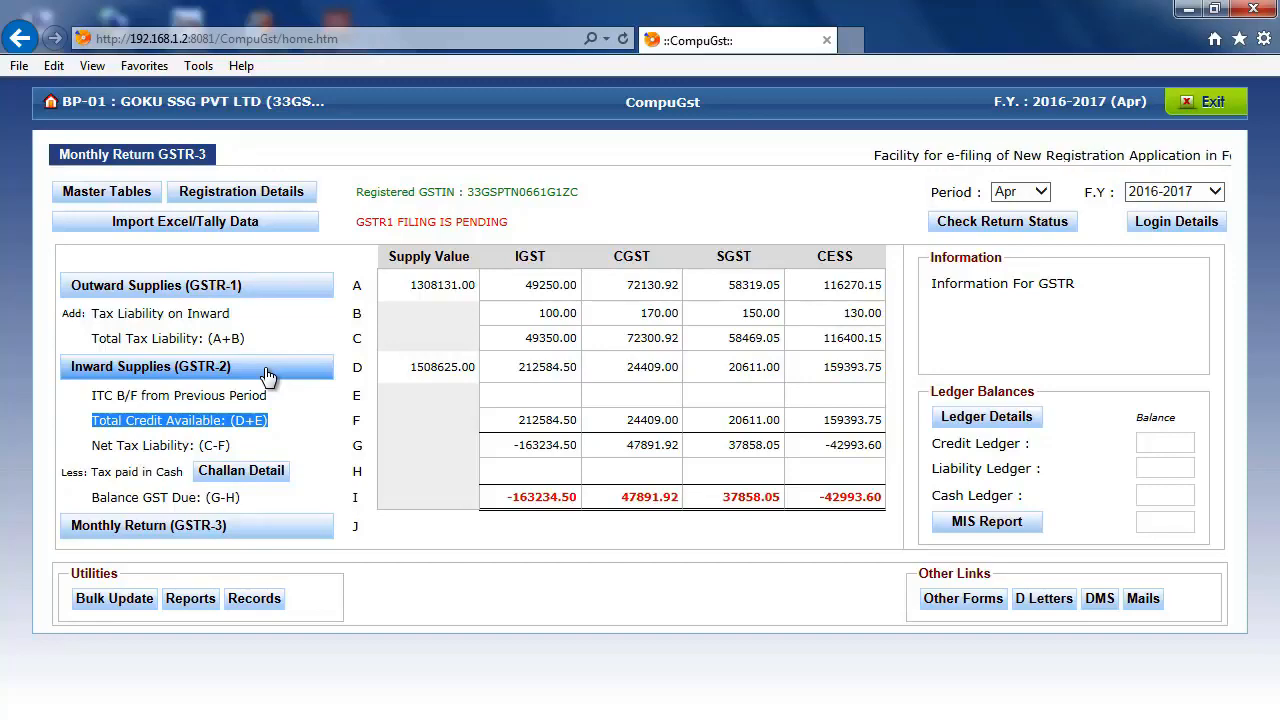
left_click(267, 368)
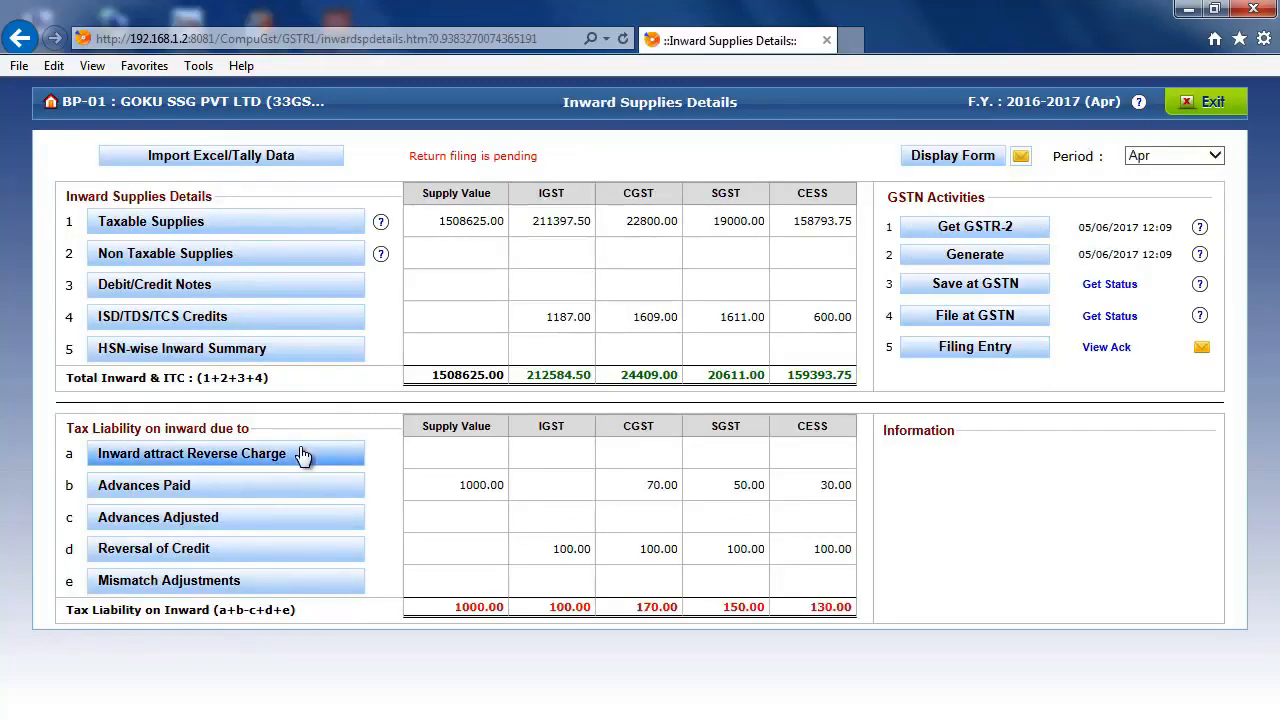
left_click(1175, 120)
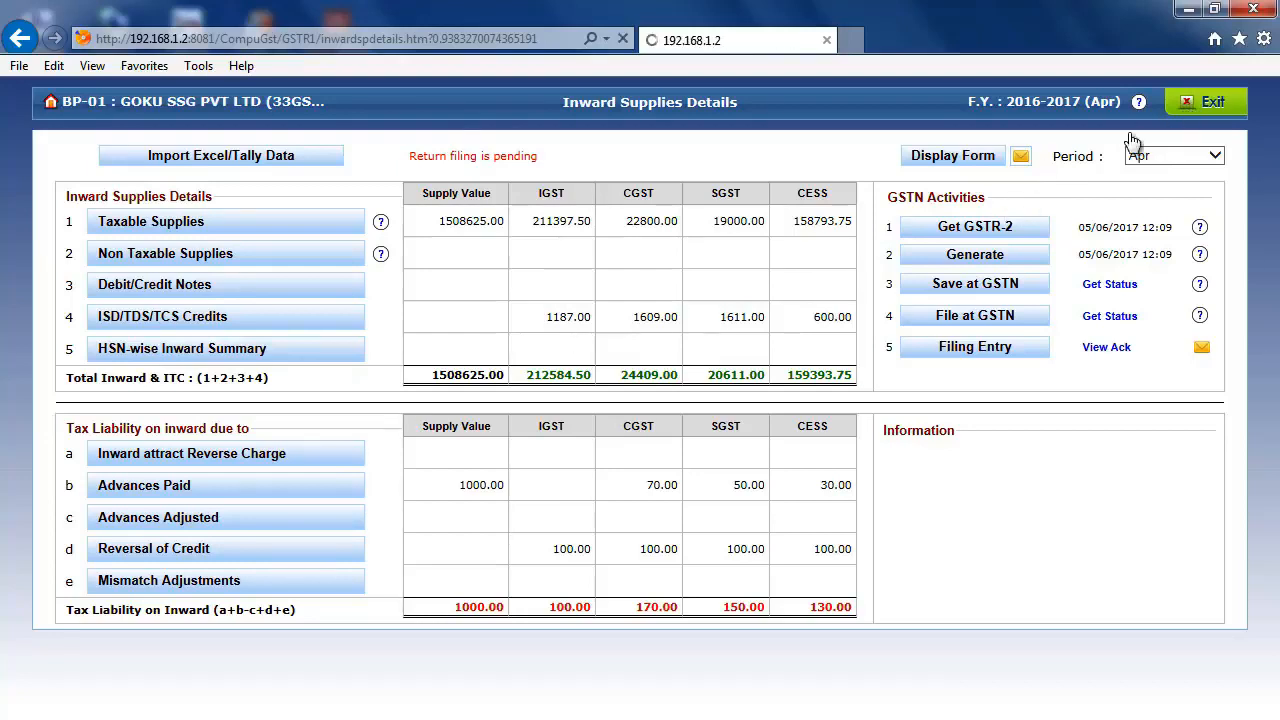
left_click_drag(96, 398, 330, 408)
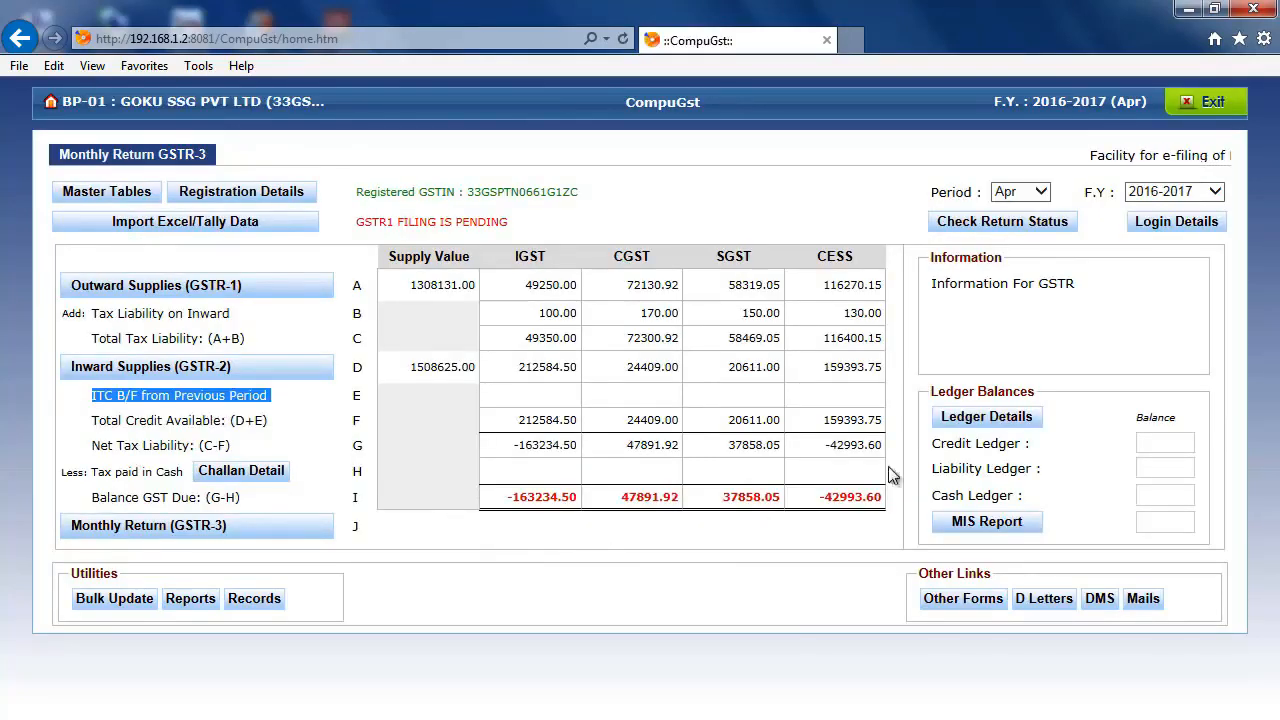
left_click(1146, 440)
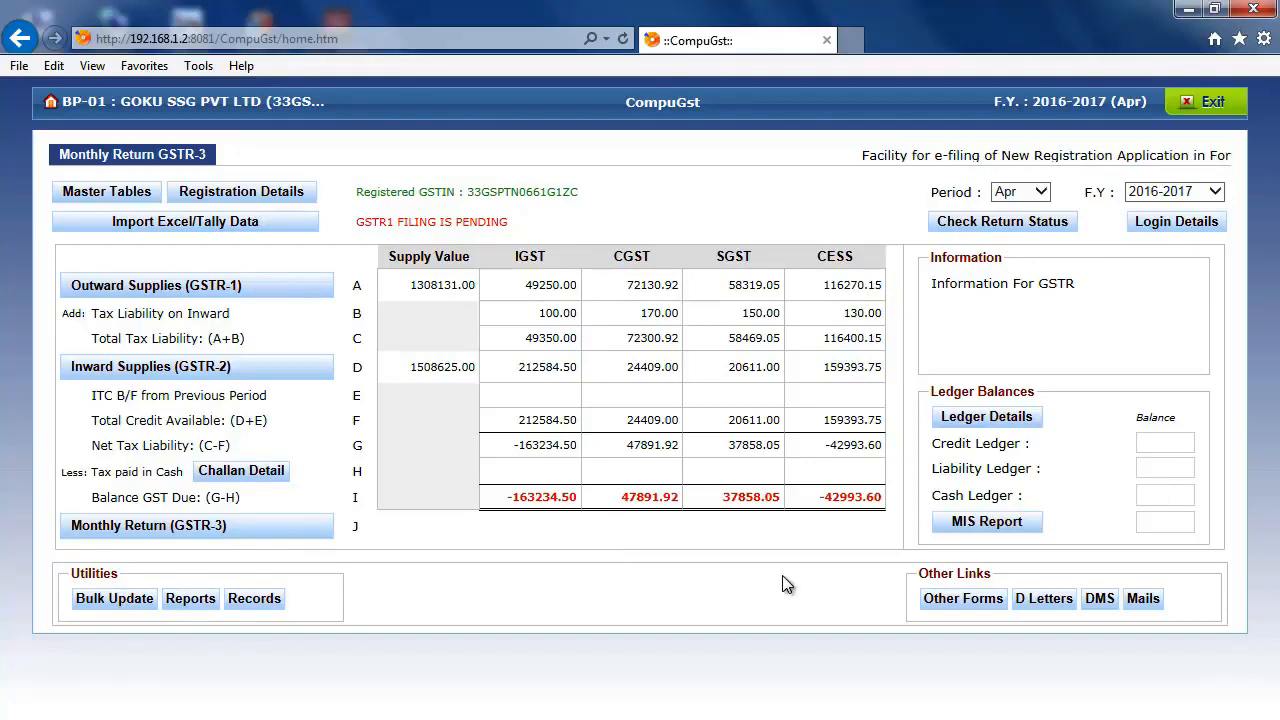
- Look through the master tables for GST rates, recipients, suppliers and e-commerce operators
left_click(89, 193)
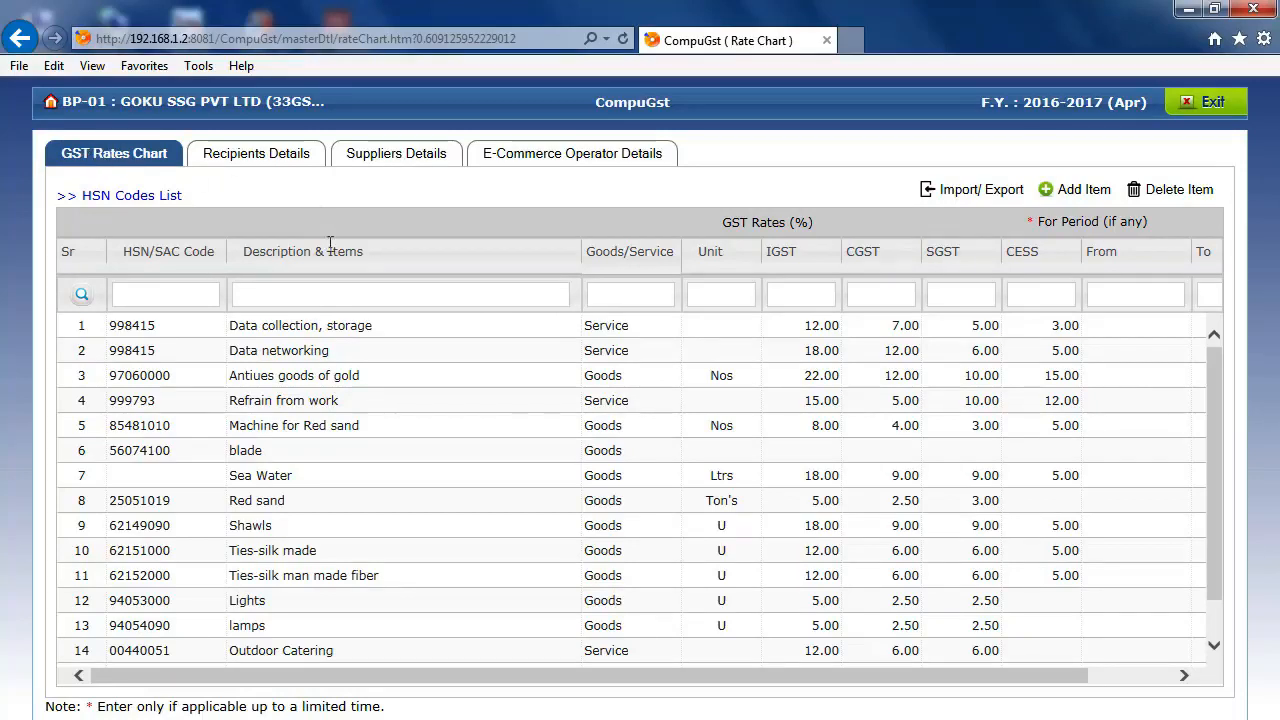
left_click(279, 161)
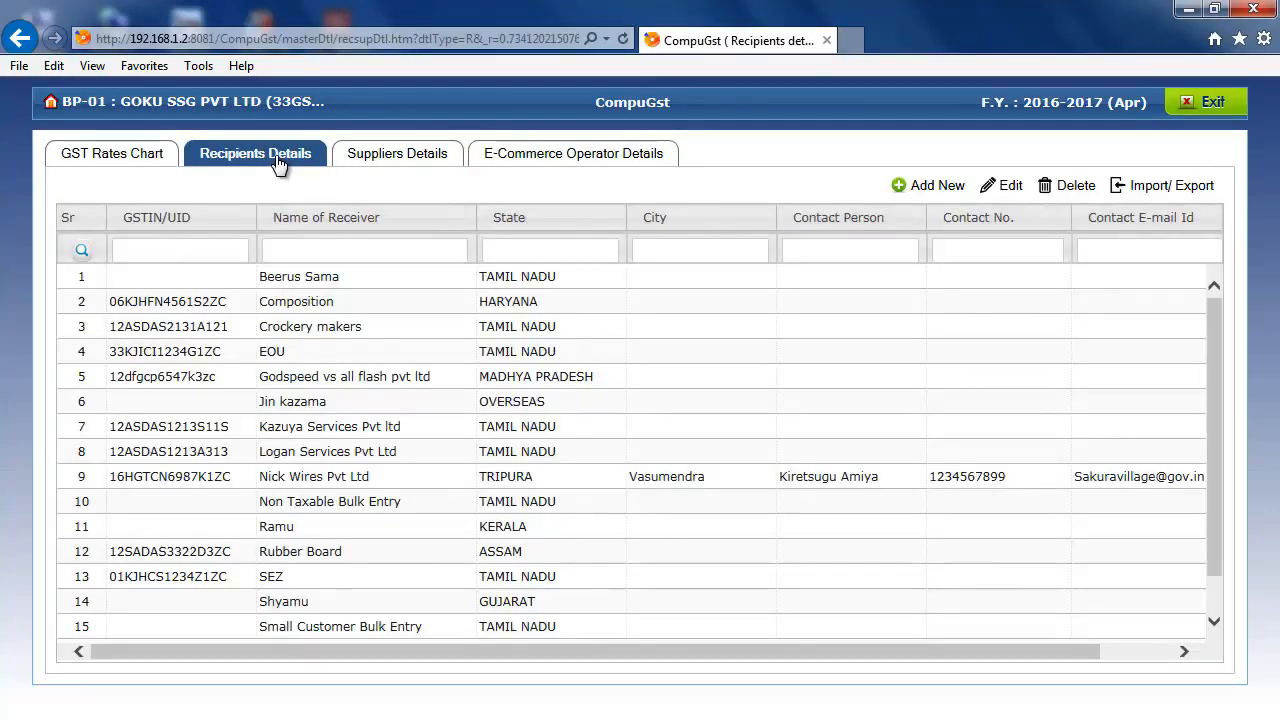
left_click(400, 166)
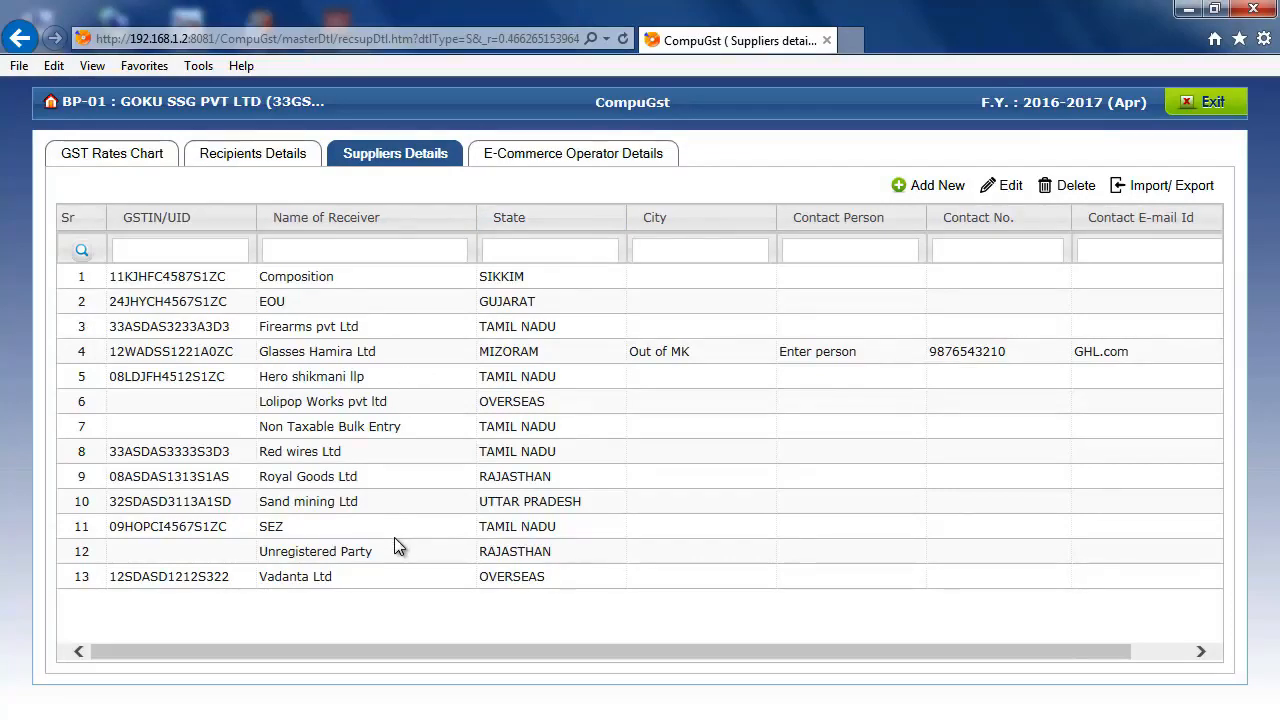
left_click(511, 153)
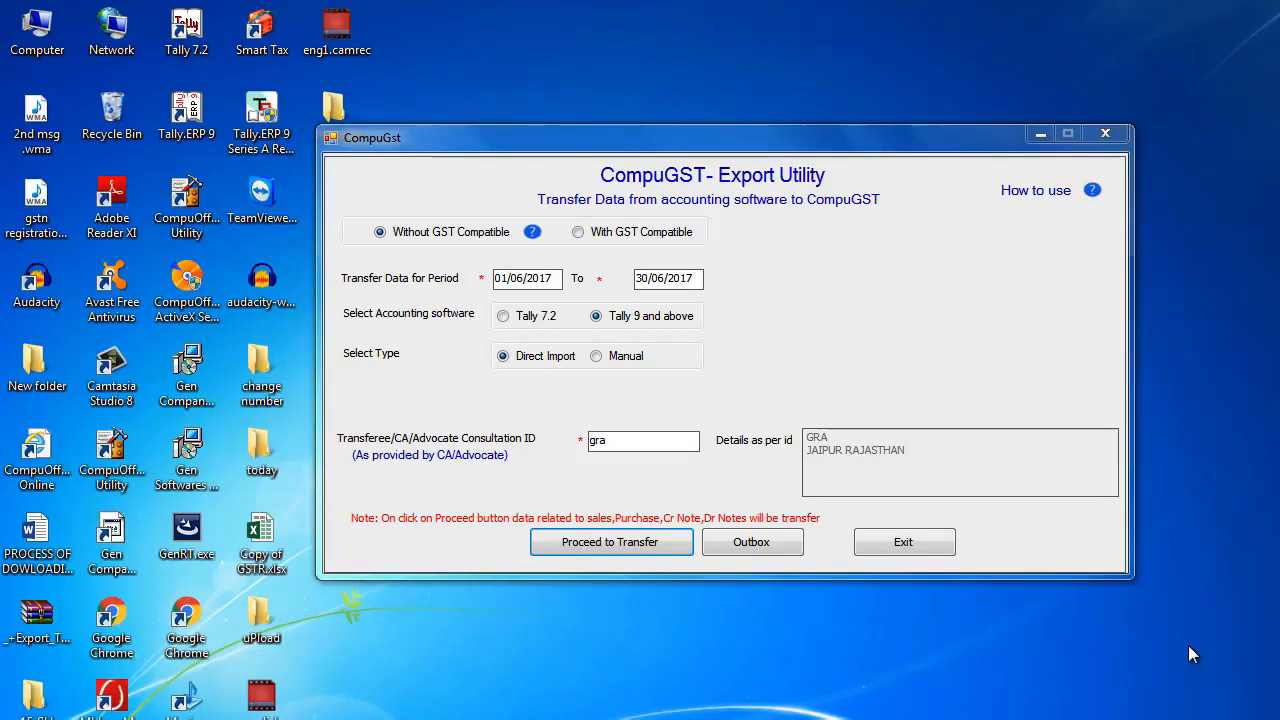
- In the Export Utility, try Tally 7.2 as the accounting software and restore Tally 9 and above with Direct Import
double_click(514, 278)
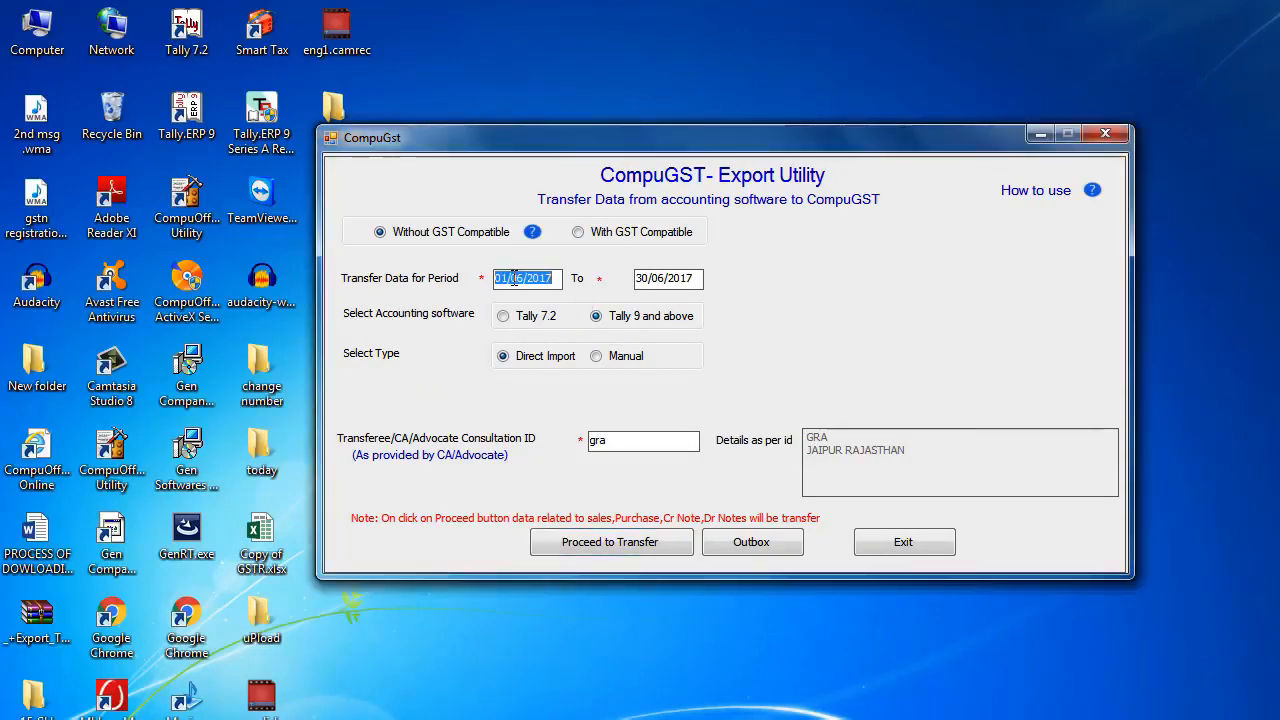
double_click(644, 280)
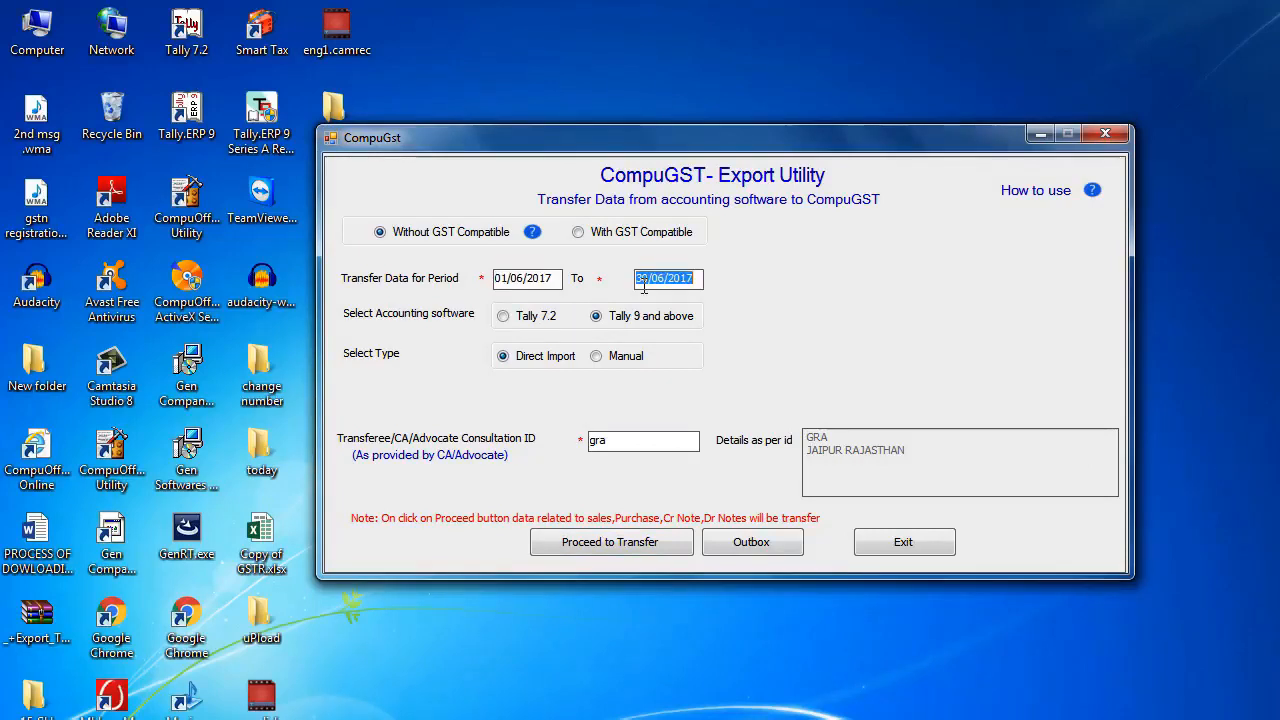
left_click(523, 314)
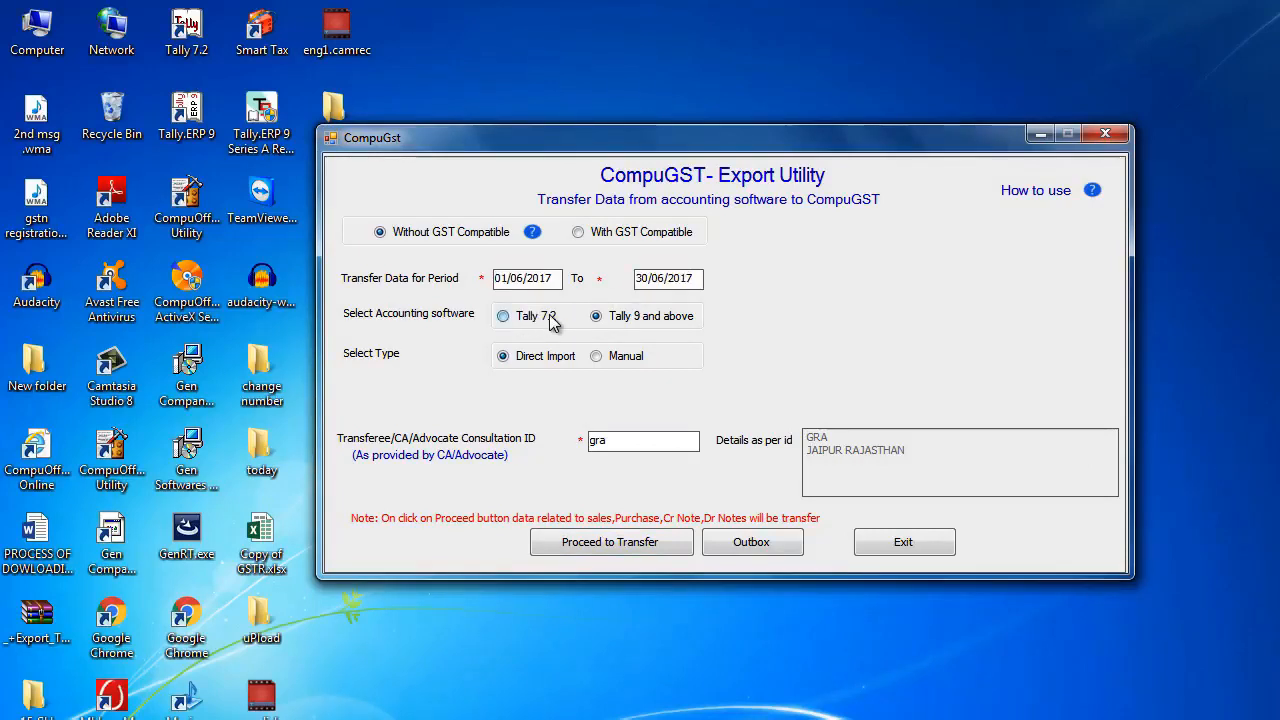
left_click(549, 318)
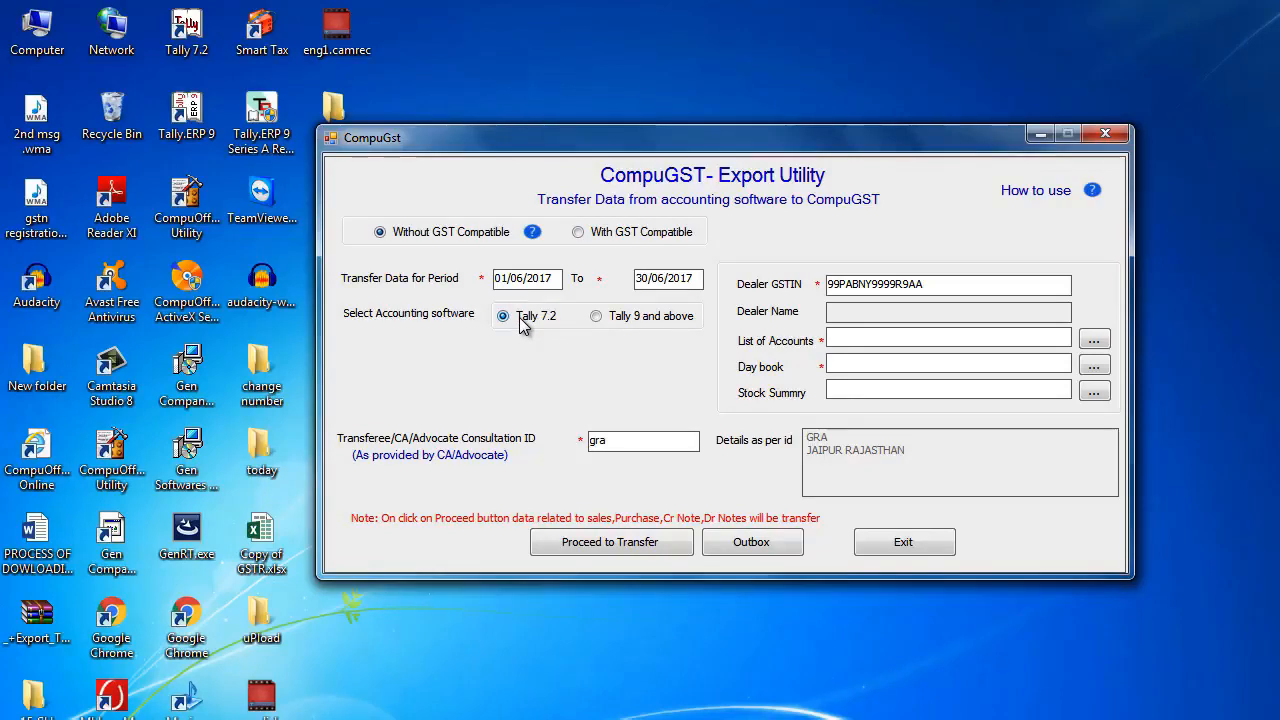
left_click(856, 335)
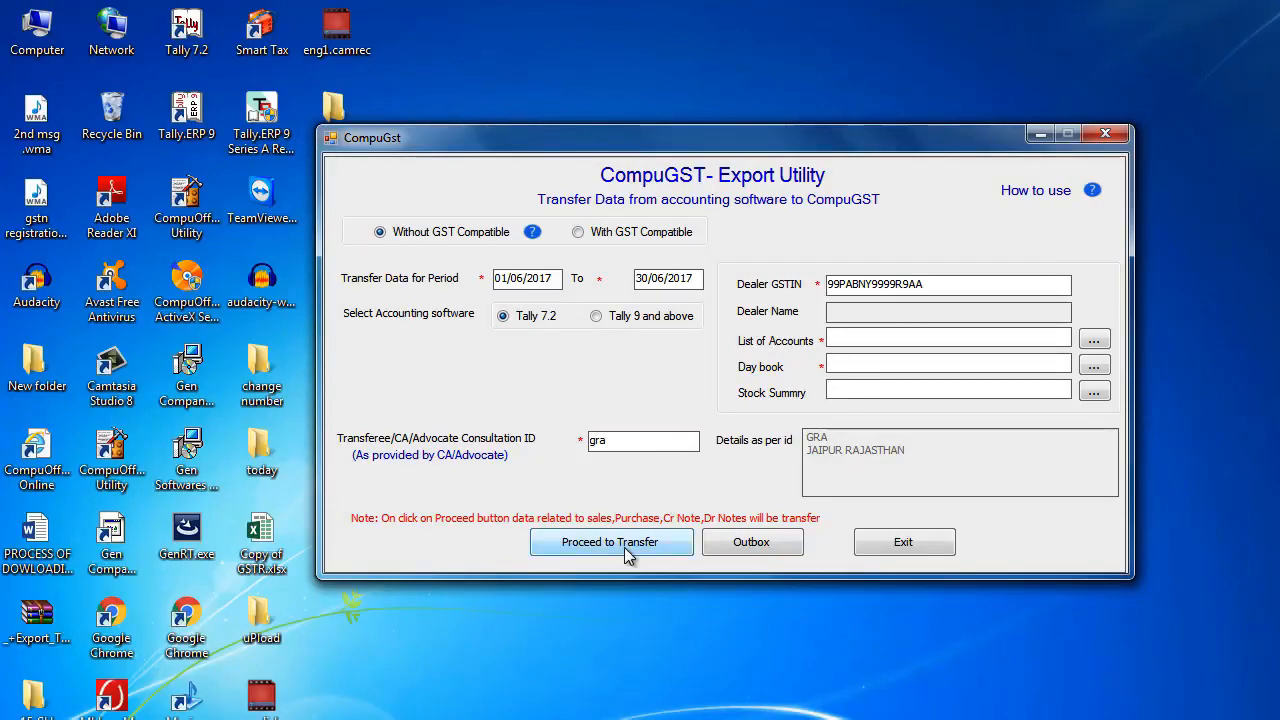
left_click(593, 314)
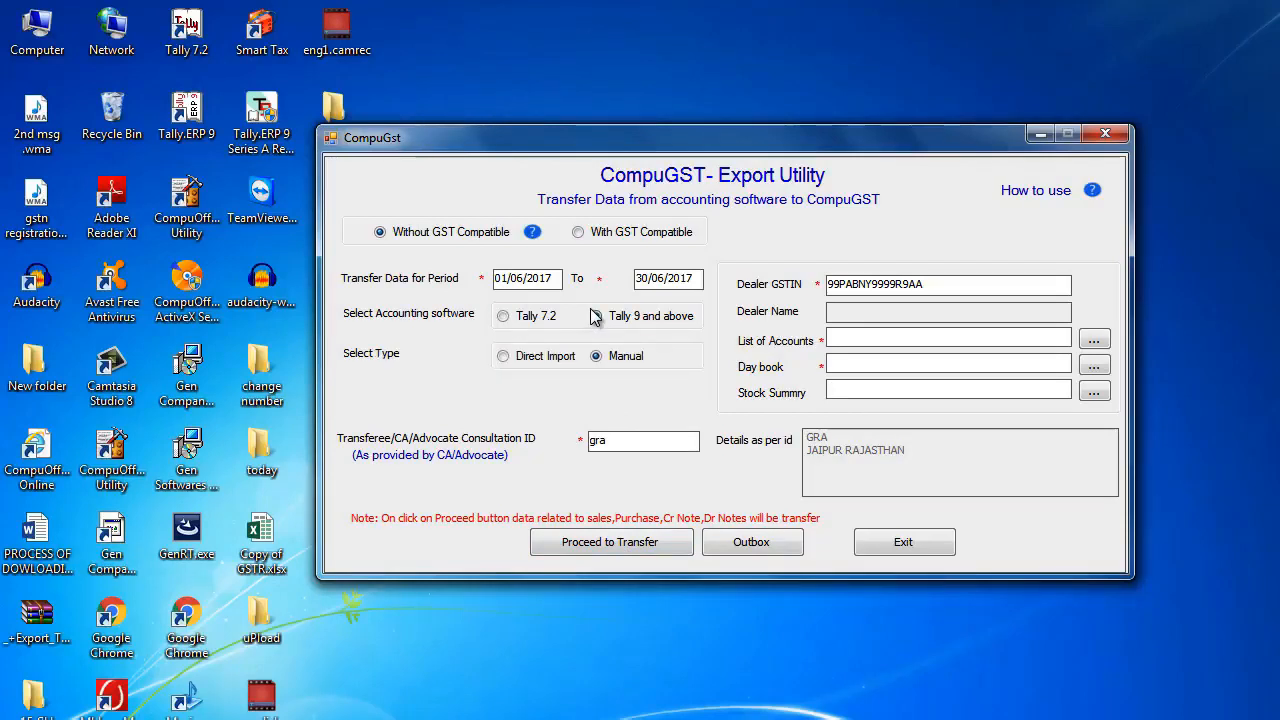
left_click(529, 358)
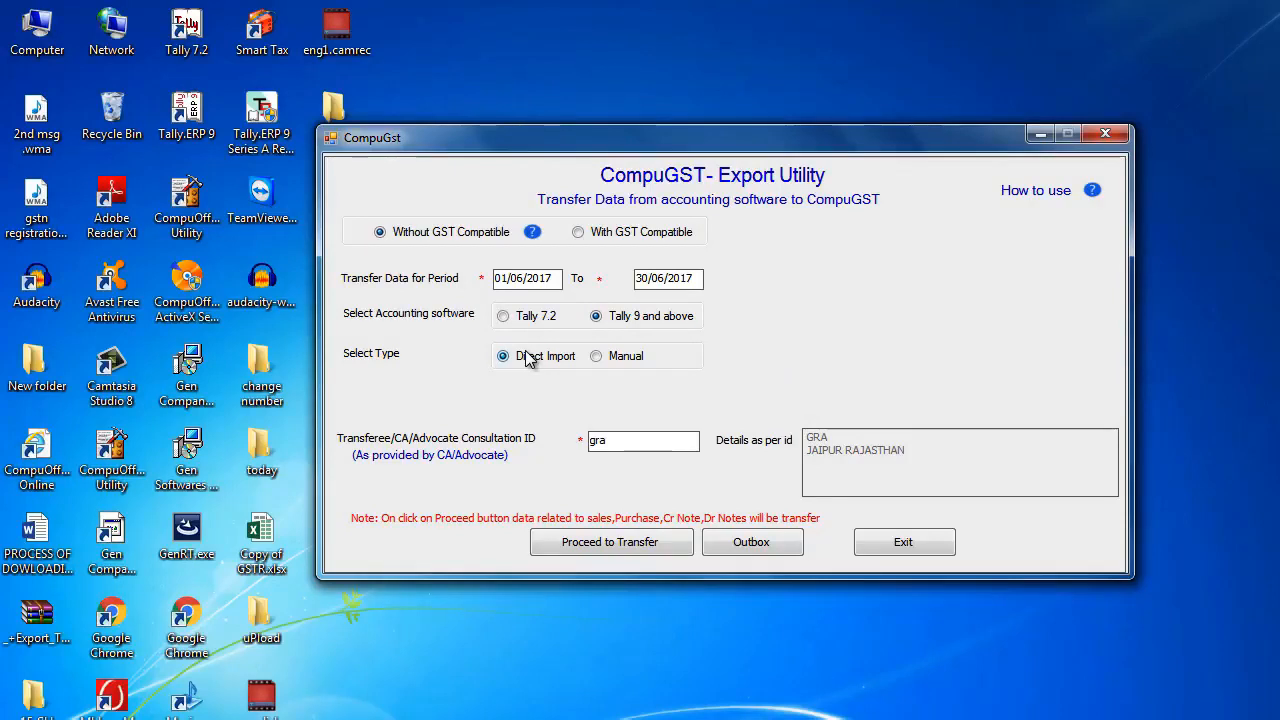
- Start the data transfer and connect to the Tally server 192.168.1.2 on port 9000
left_click(585, 543)
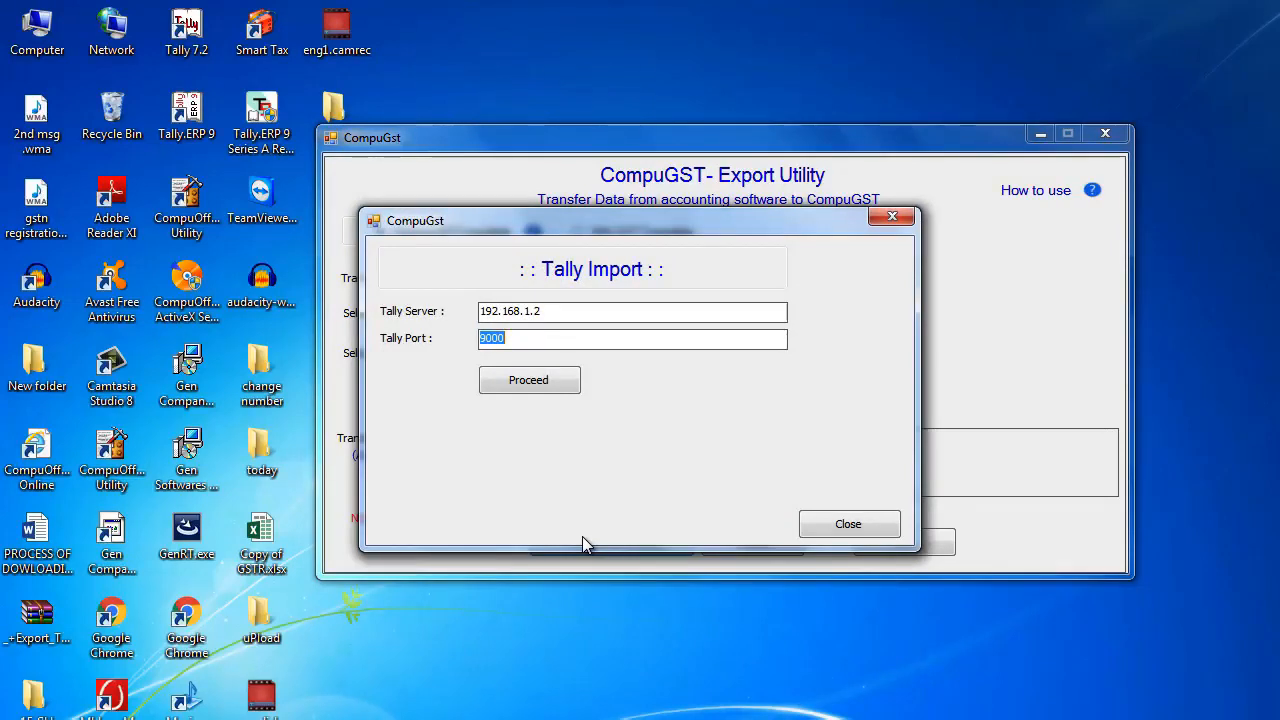
left_click_drag(580, 312, 473, 310)
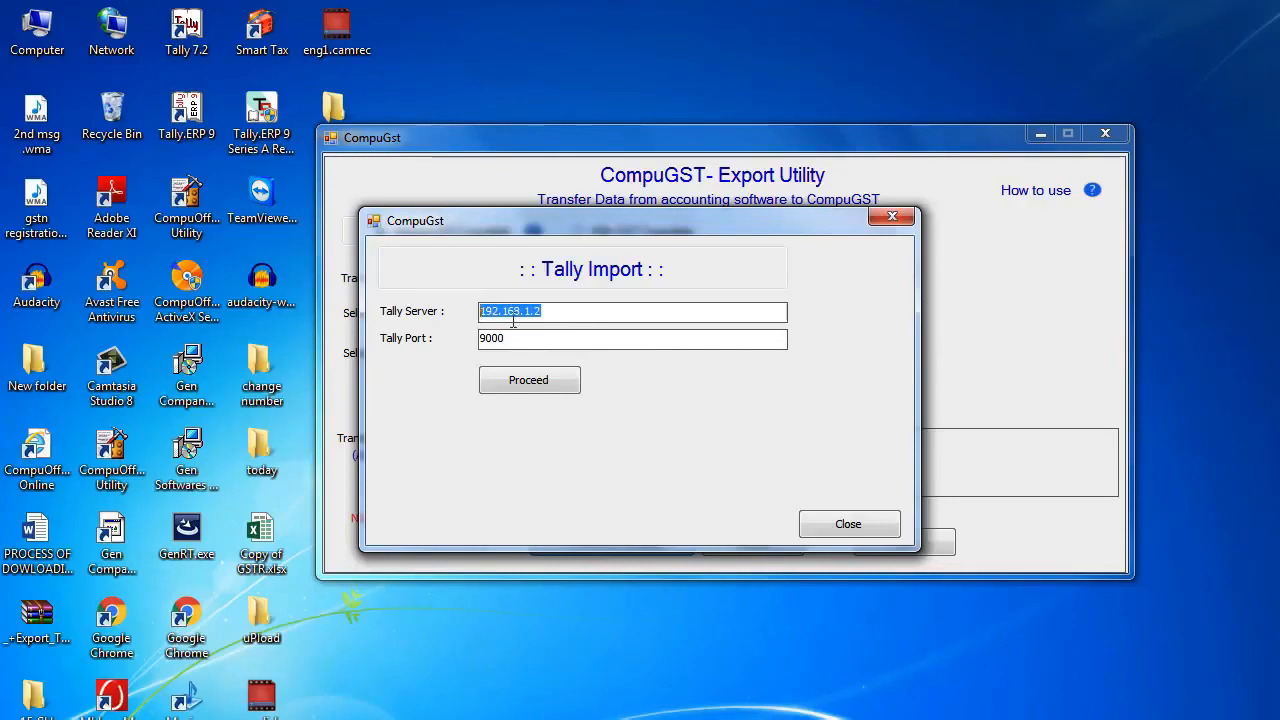
left_click_drag(554, 315, 483, 308)
left_click(525, 370)
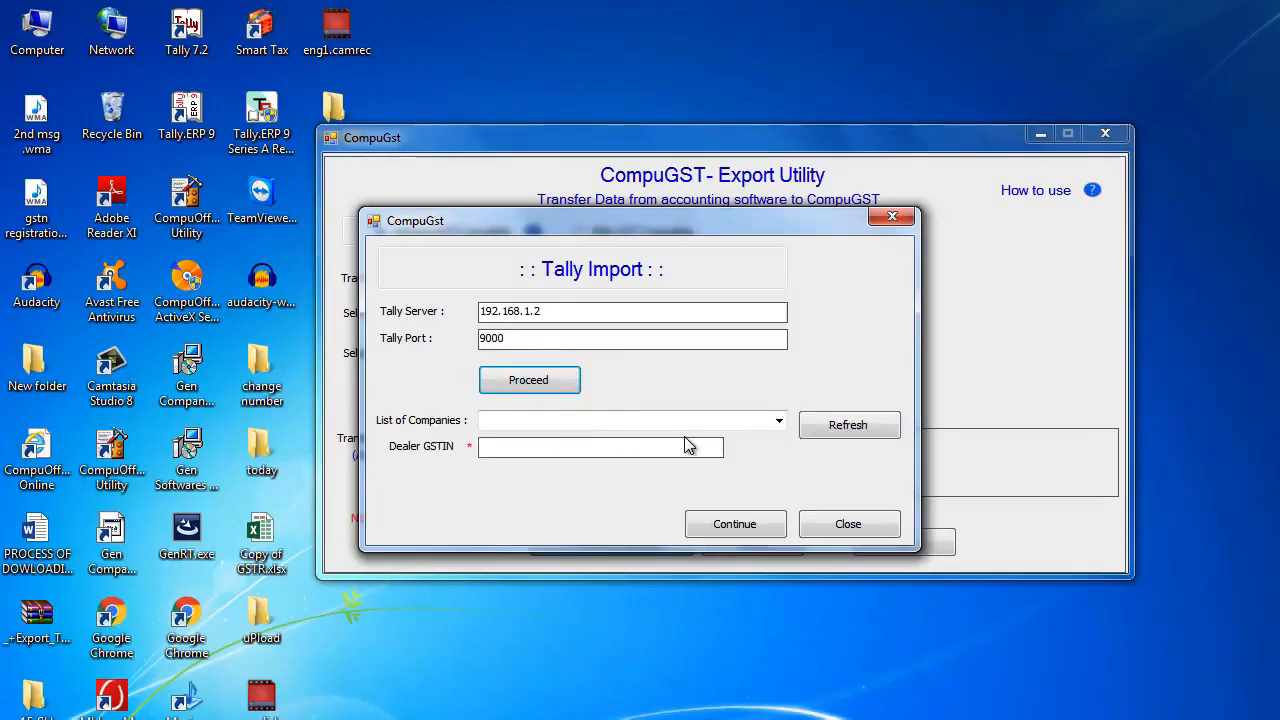
- Choose the second company in the Tally company list and continue to the mapping window
left_click(777, 424)
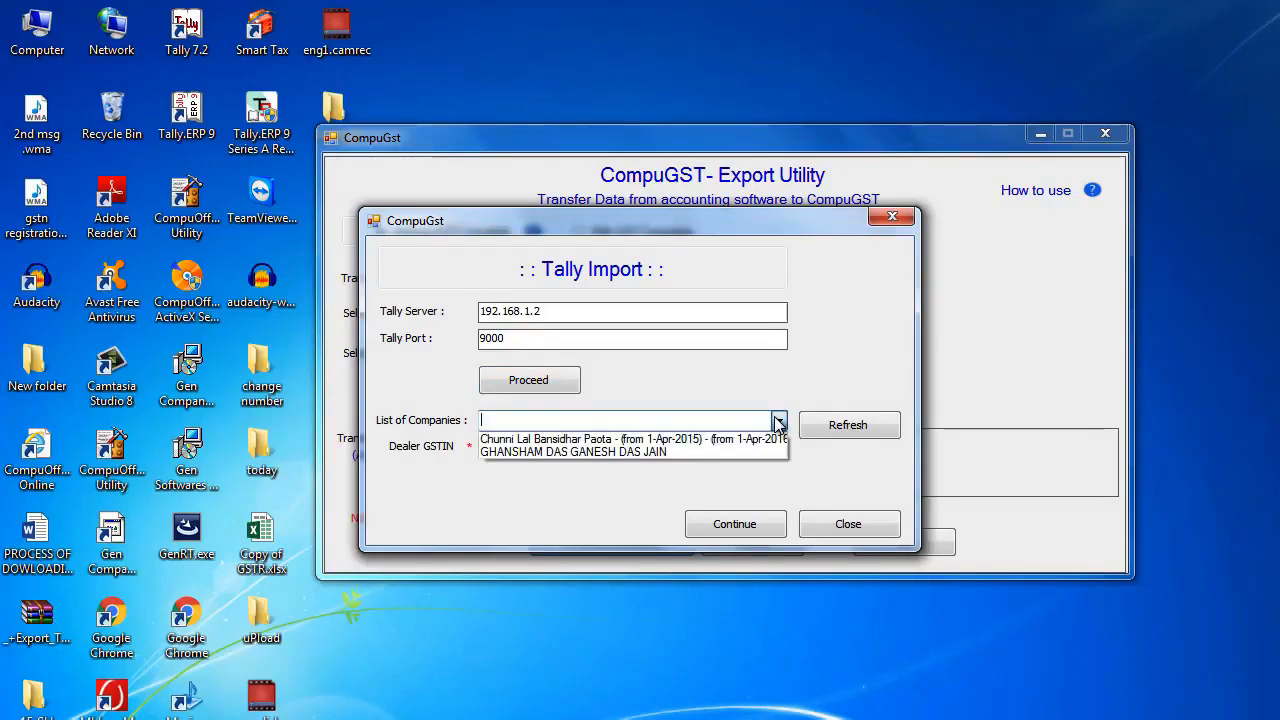
left_click(712, 453)
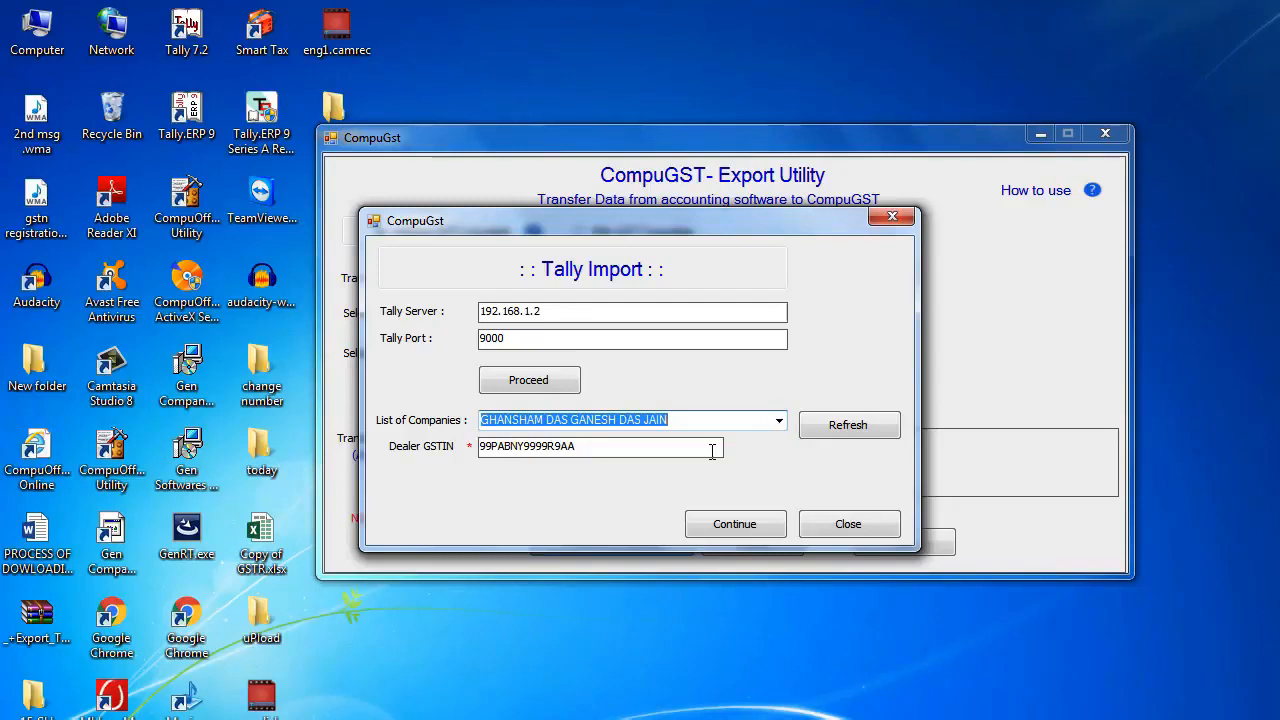
left_click(734, 524)
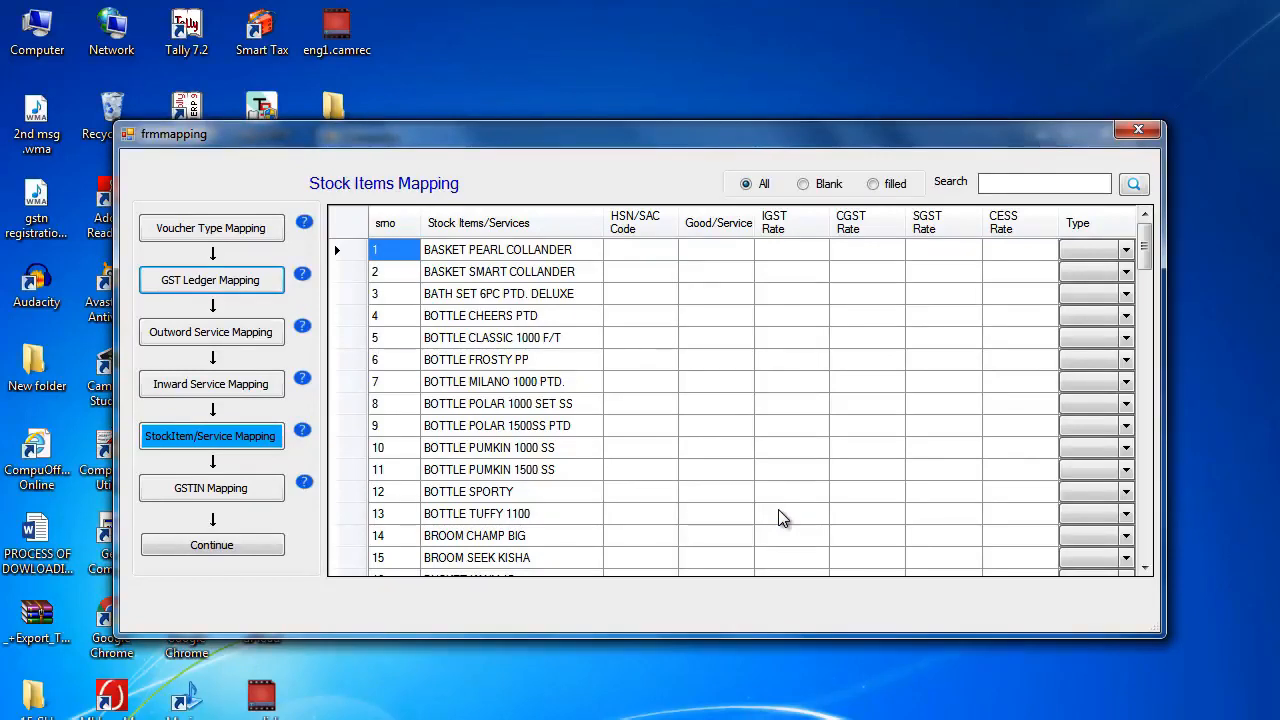
- Review the voucher type, GST ledger, outward service, inward service and stock item mappings
left_click(222, 234)
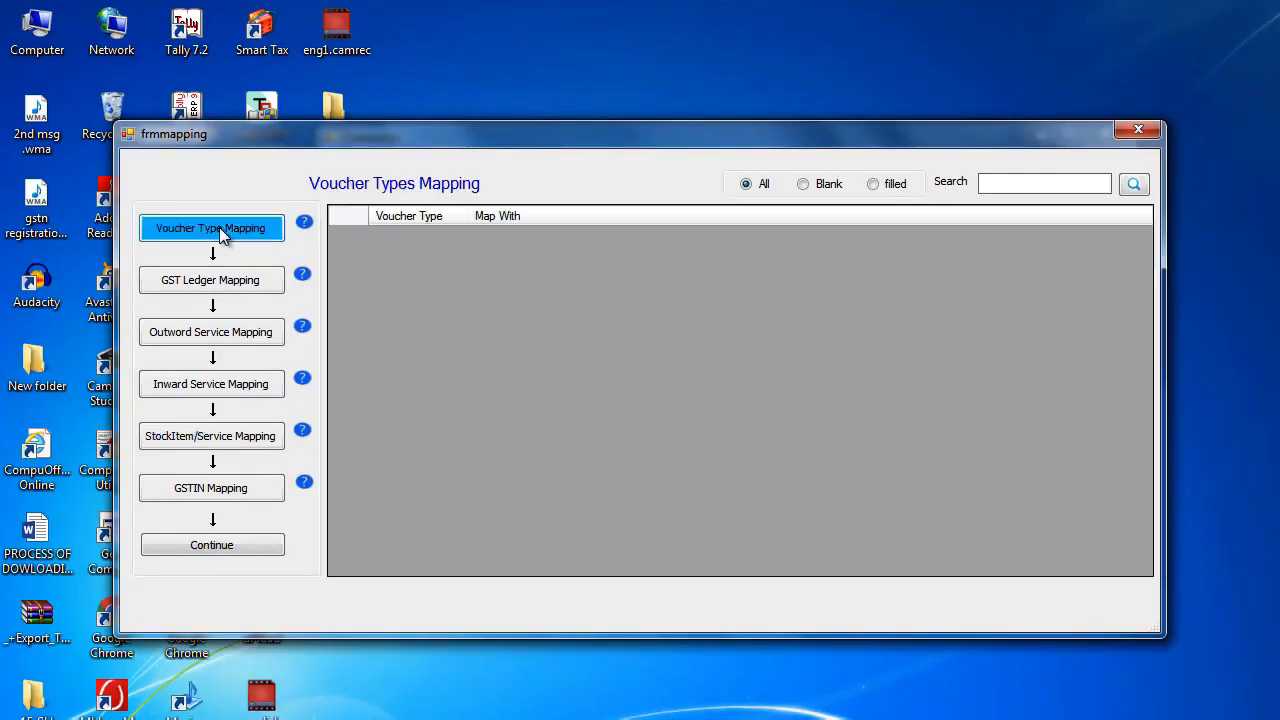
left_click(217, 281)
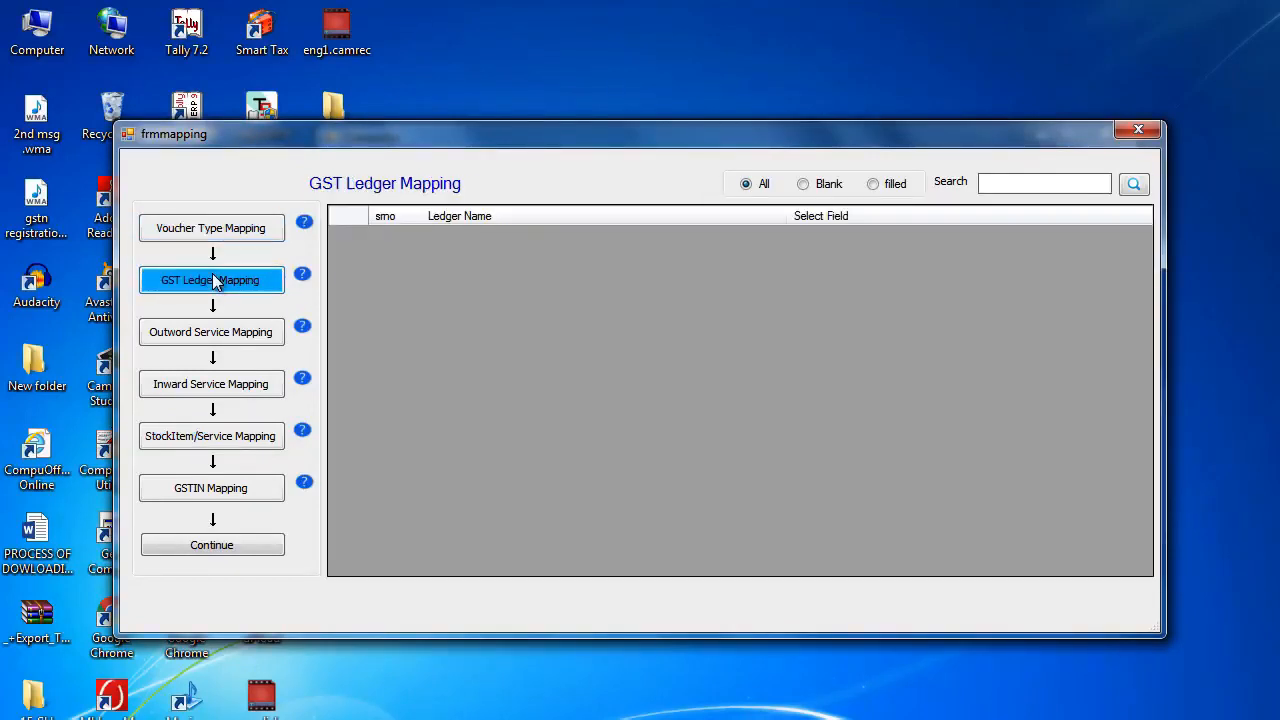
left_click(205, 344)
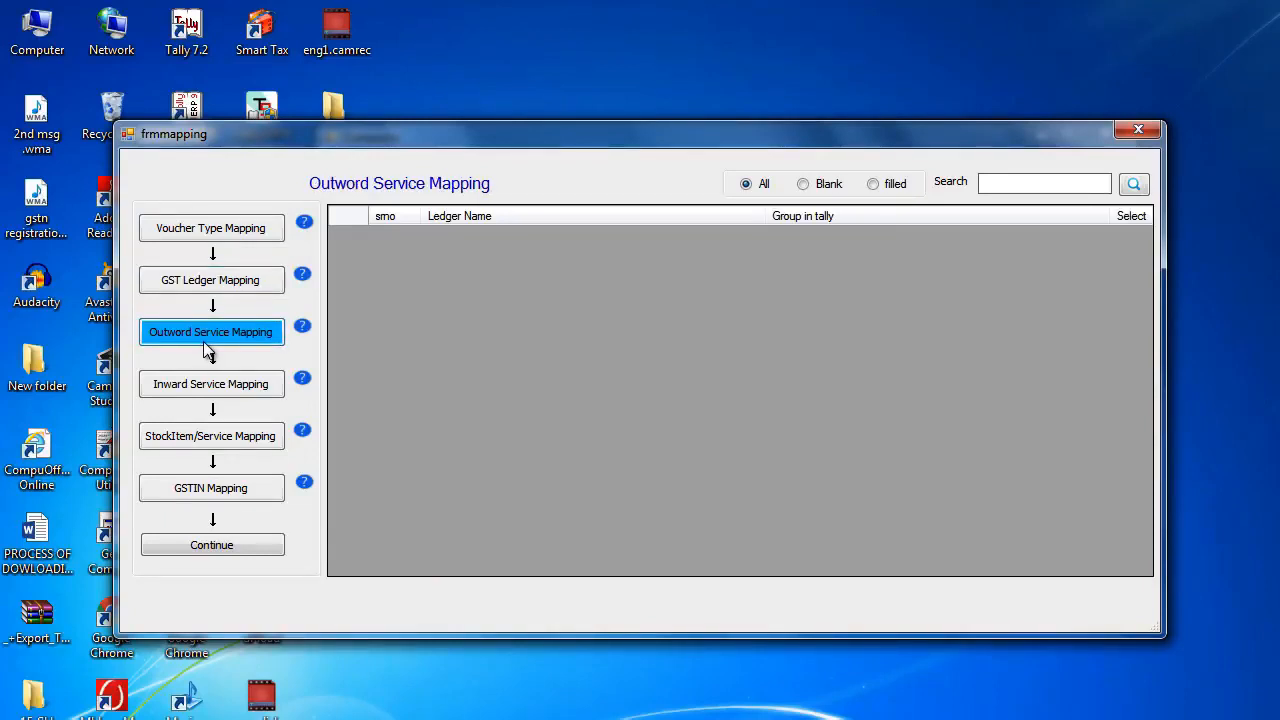
left_click(191, 391)
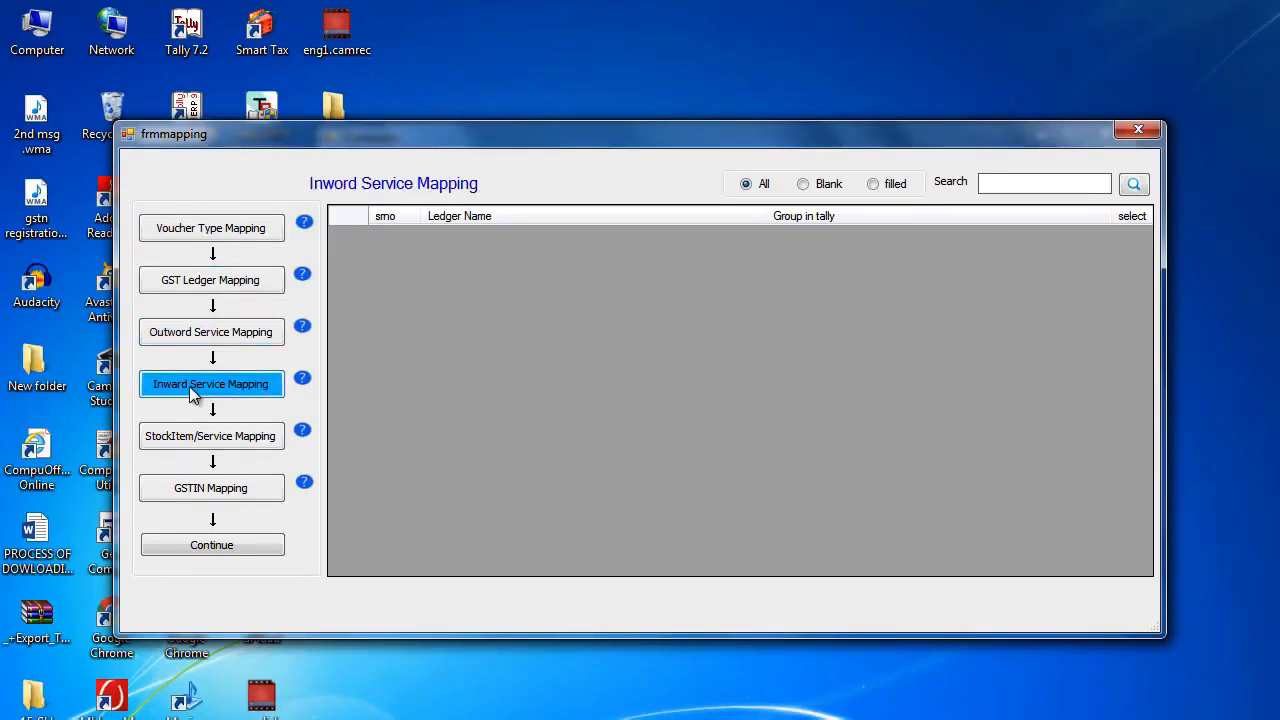
left_click(251, 449)
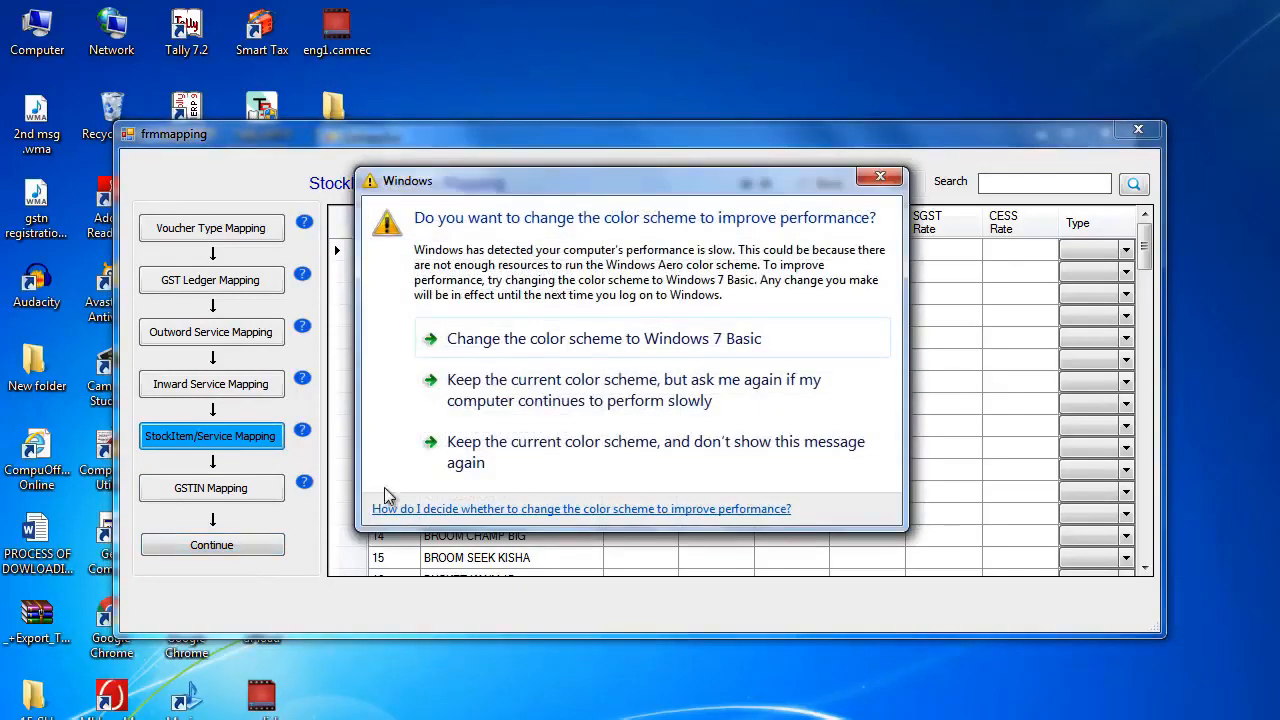
- Dismiss the Windows color scheme prompt, finish the mapping and send the file to the CA/Advocate
left_click(870, 181)
left_click(245, 552)
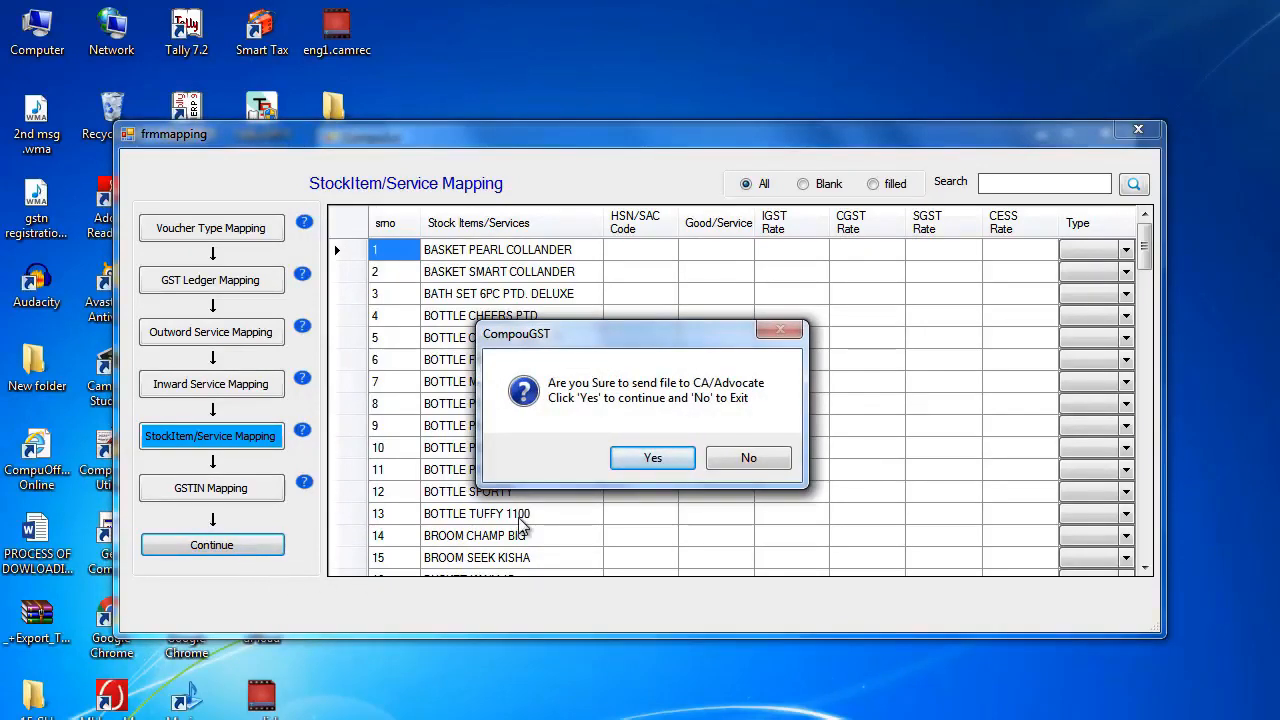
left_click(655, 456)
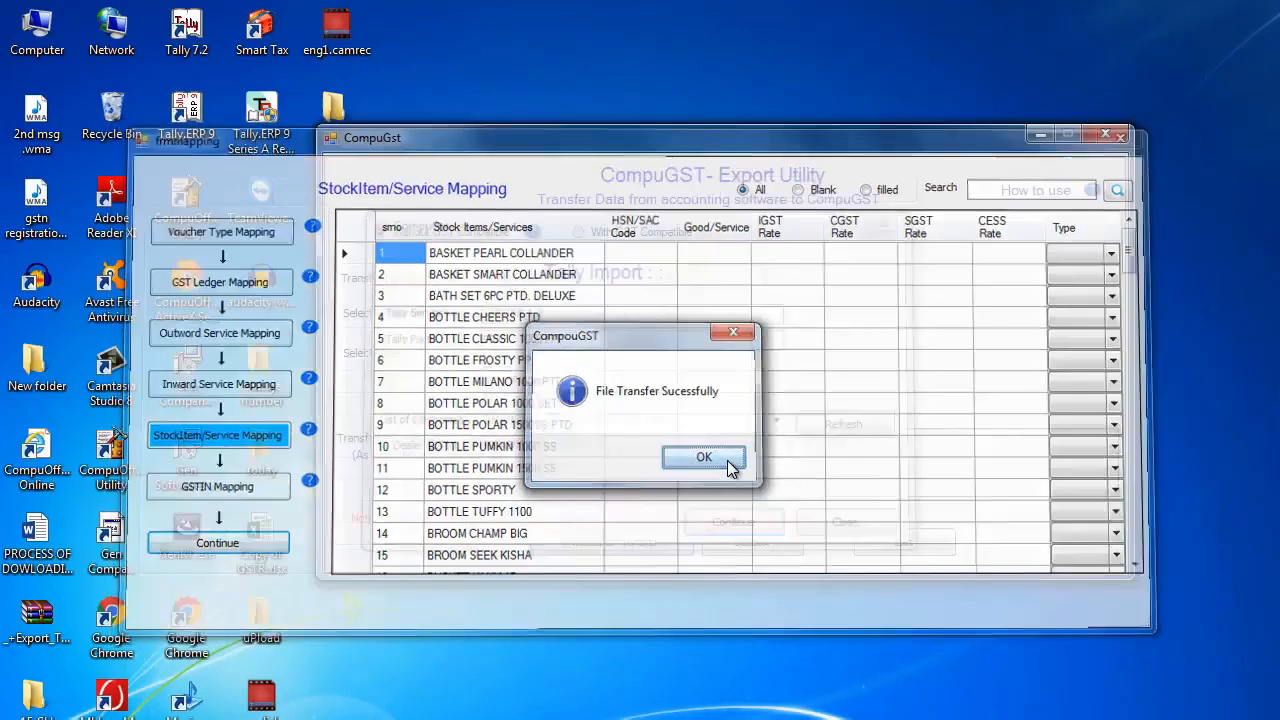
left_click(734, 463)
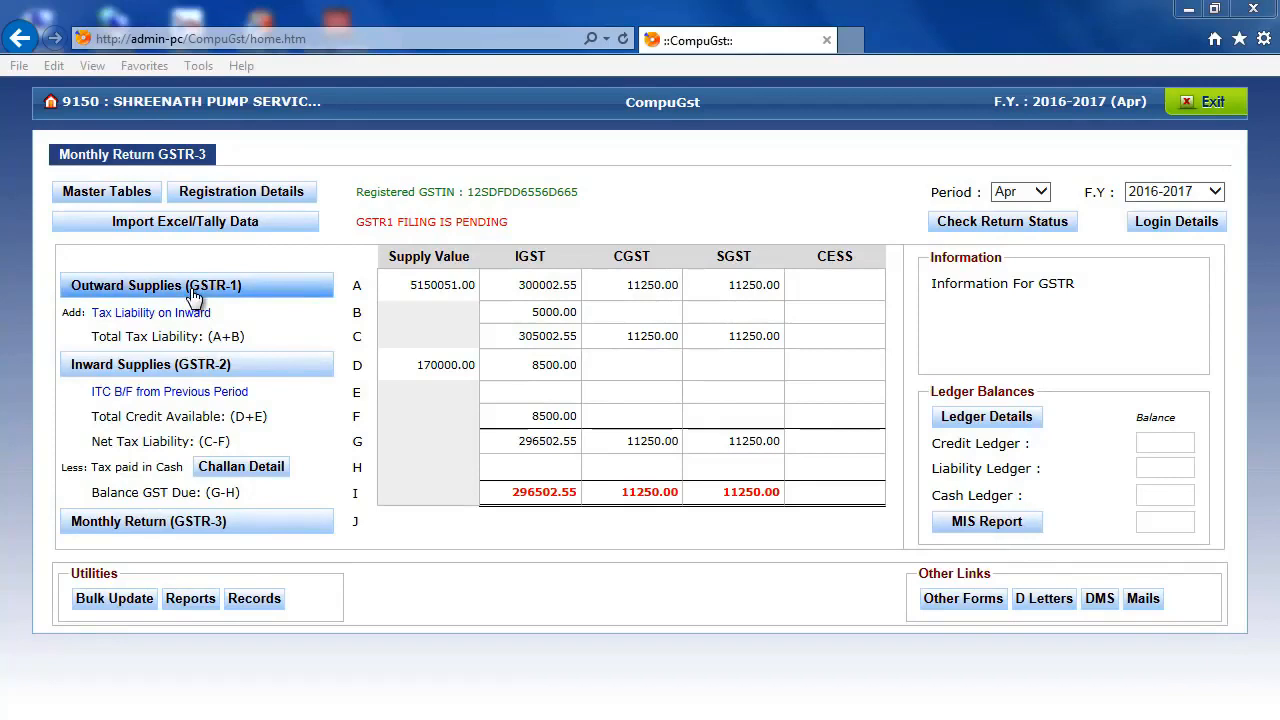
- Switch to CompuGst in the browser and examine which files the Tally import for Outward Supplies (GSTR-1) requires
left_click(192, 294)
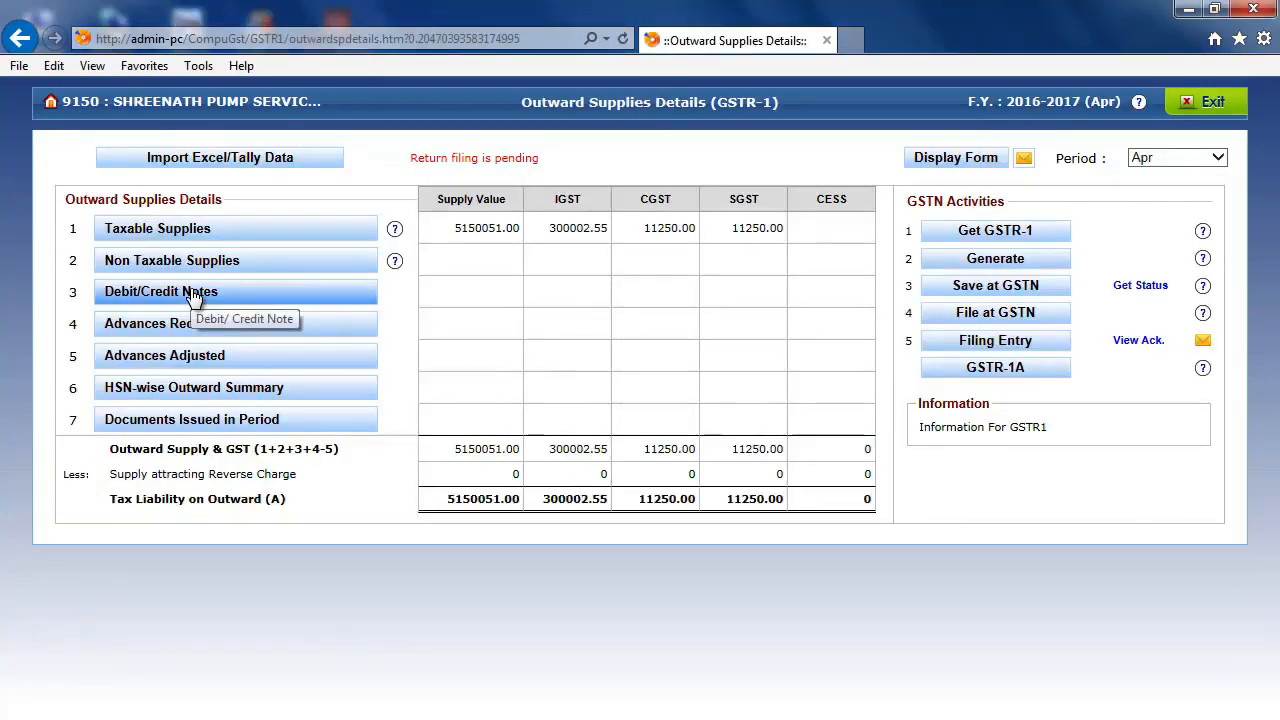
left_click(270, 163)
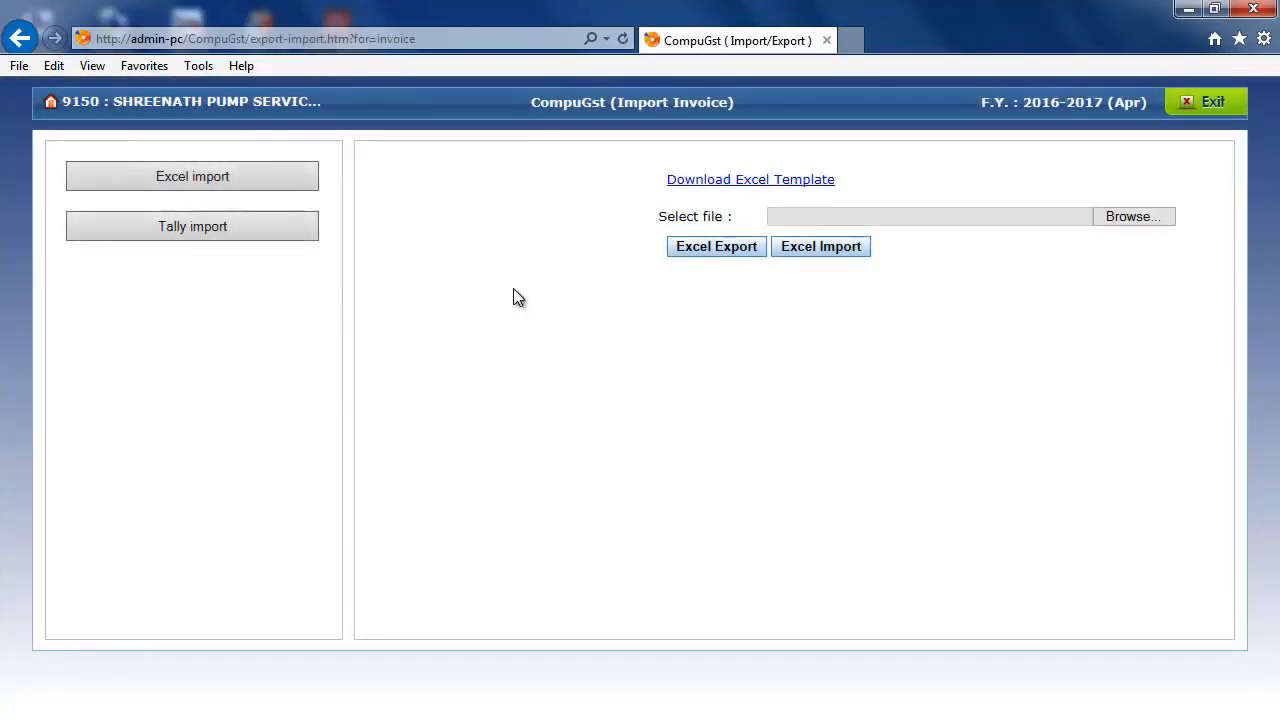
left_click(204, 231)
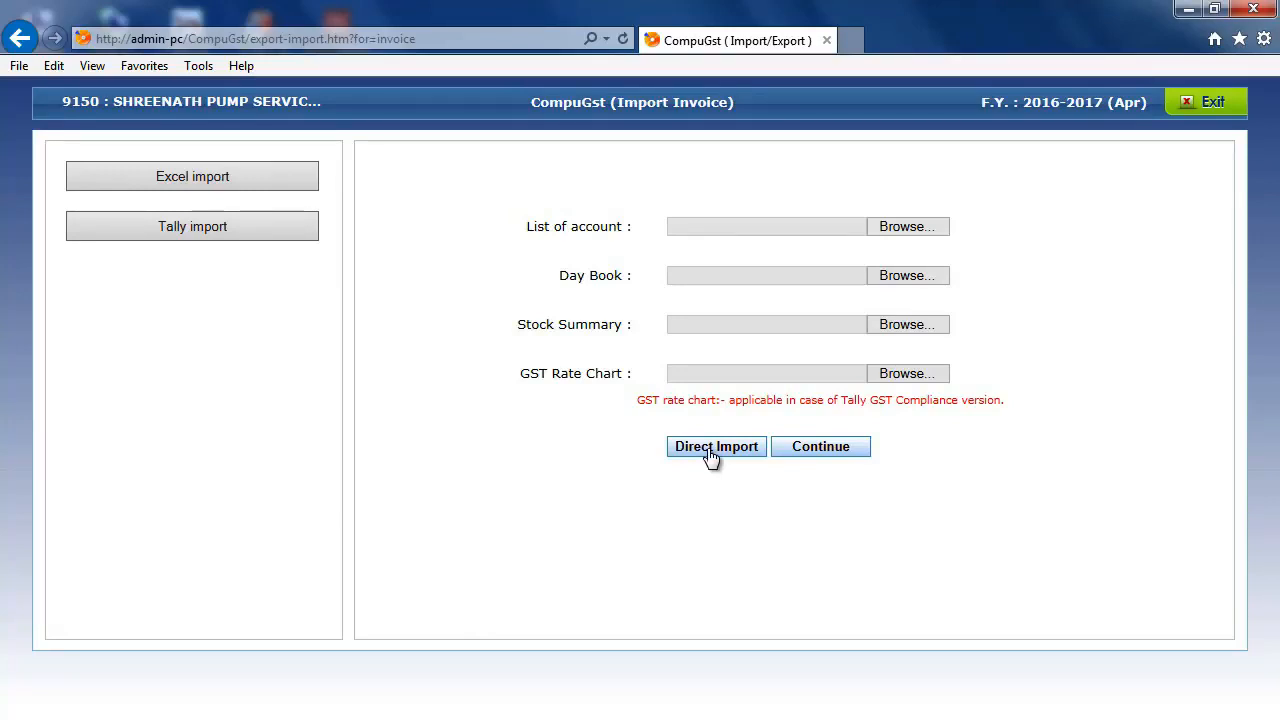
double_click(592, 228)
double_click(580, 277)
double_click(594, 324)
left_click(592, 374)
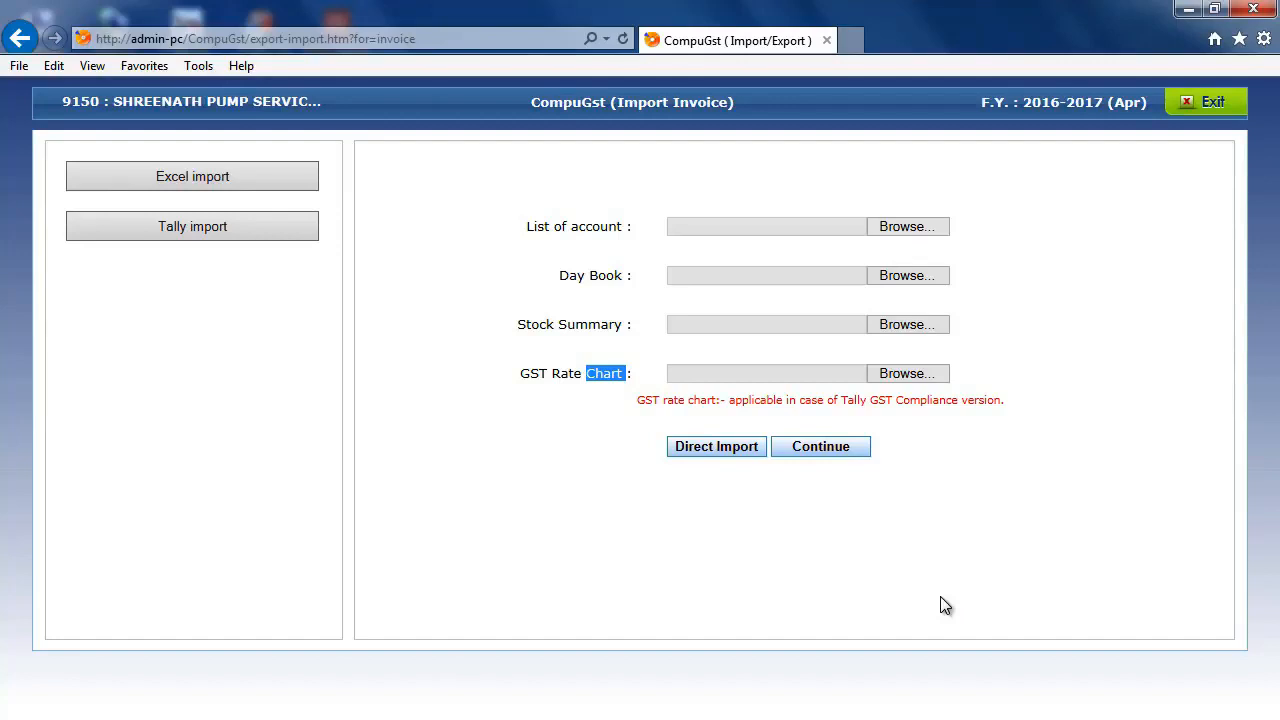
- View the Excel import options for invoices and return to the Outward Supplies Details page
left_click(192, 177)
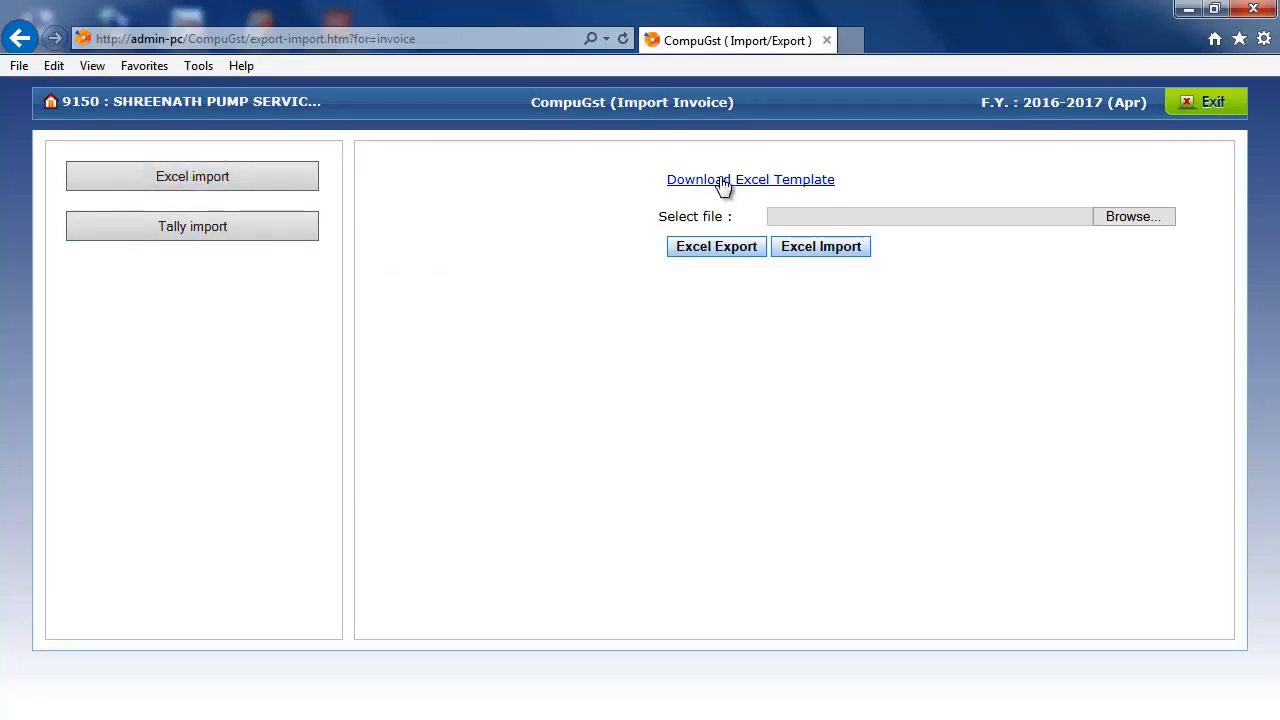
left_click(522, 719)
left_click(1213, 102)
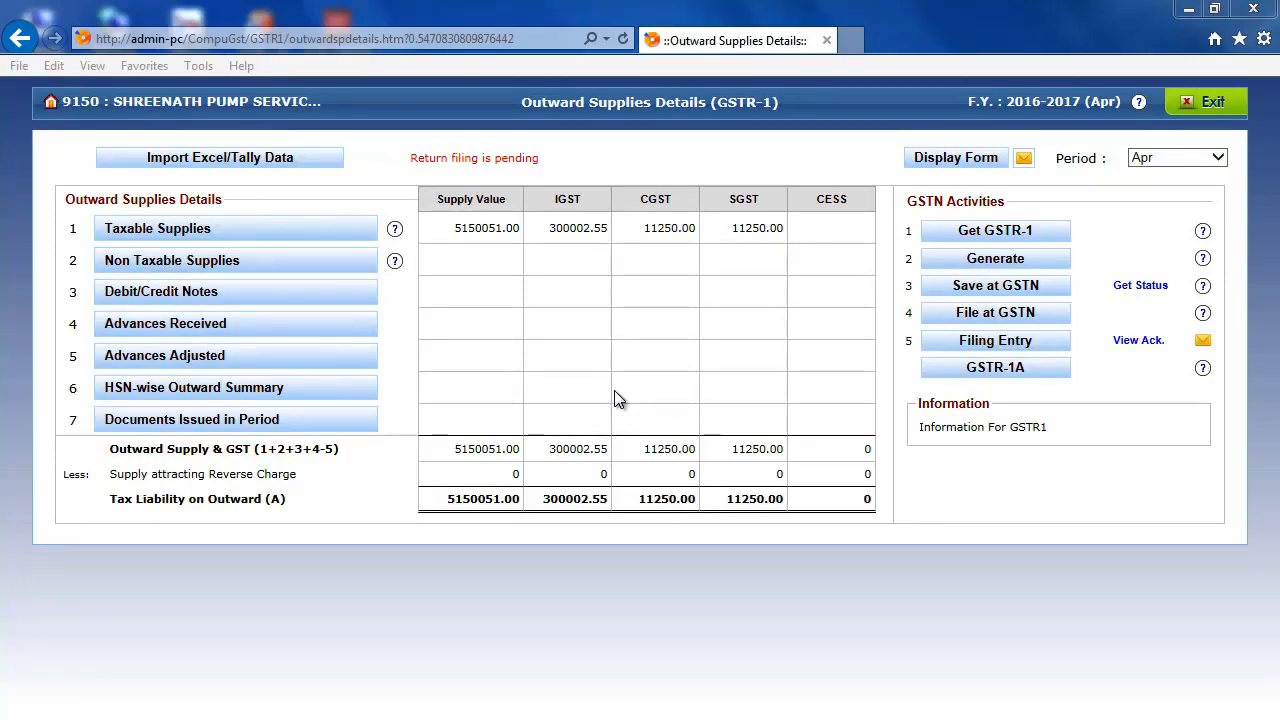
- View the Get GSTR-1 comparison without downloading the summary, then open and cancel the Save at GSTN upload prompt
left_click(970, 234)
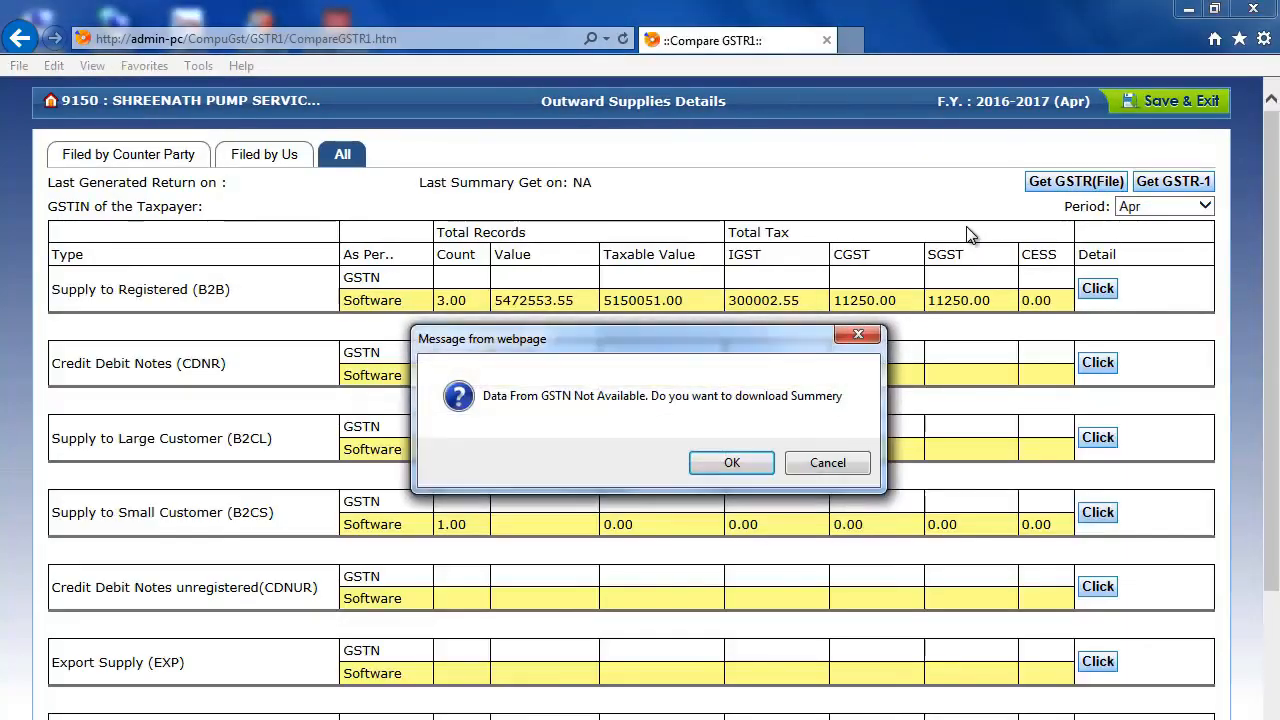
left_click(818, 462)
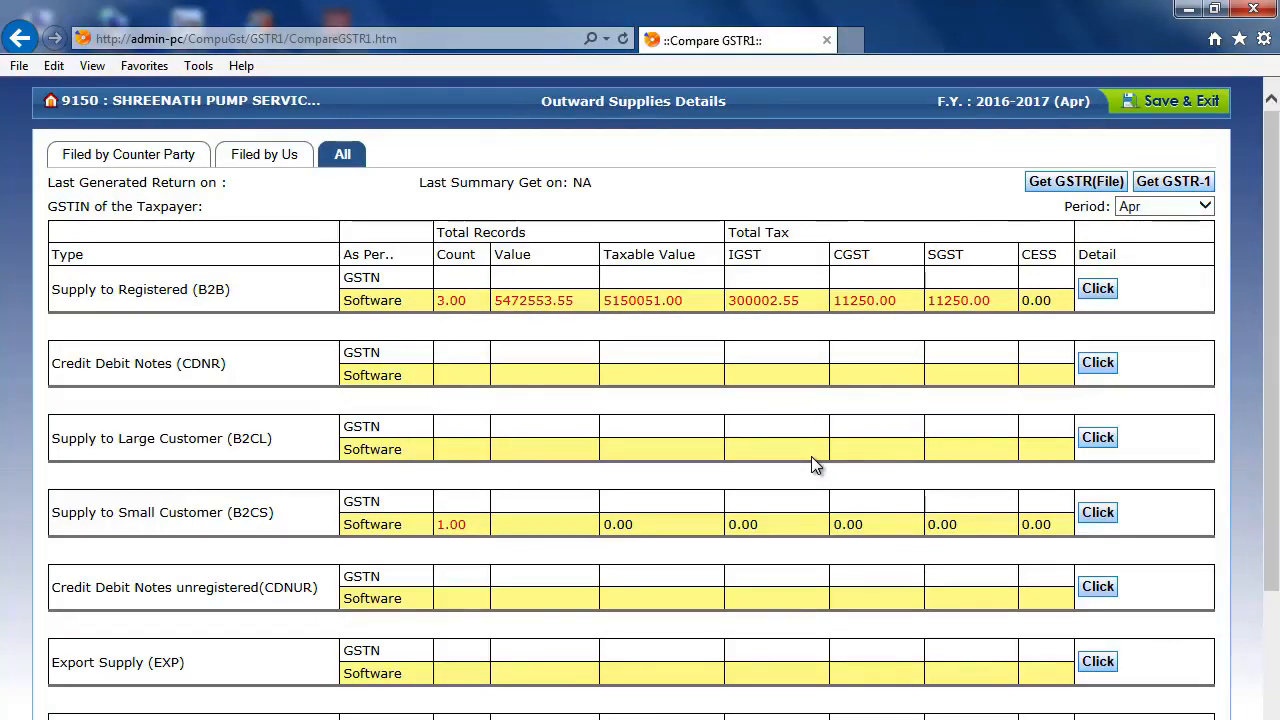
left_click(1166, 108)
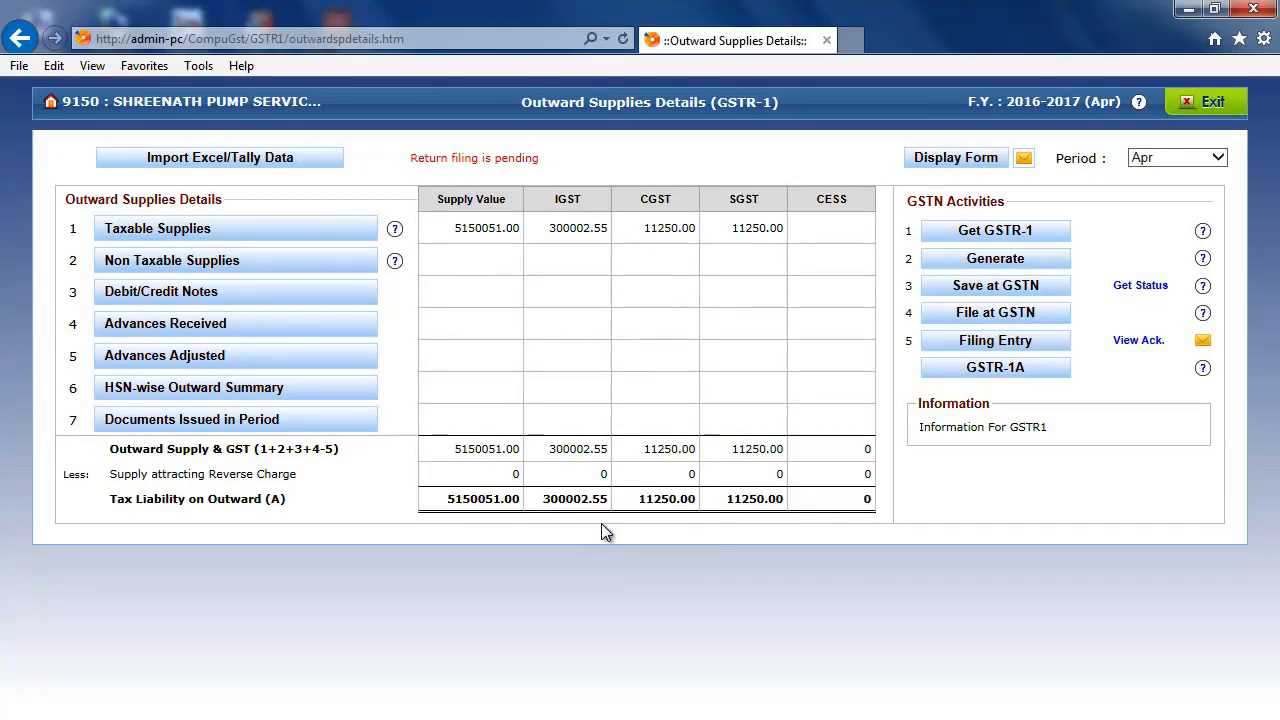
left_click(958, 287)
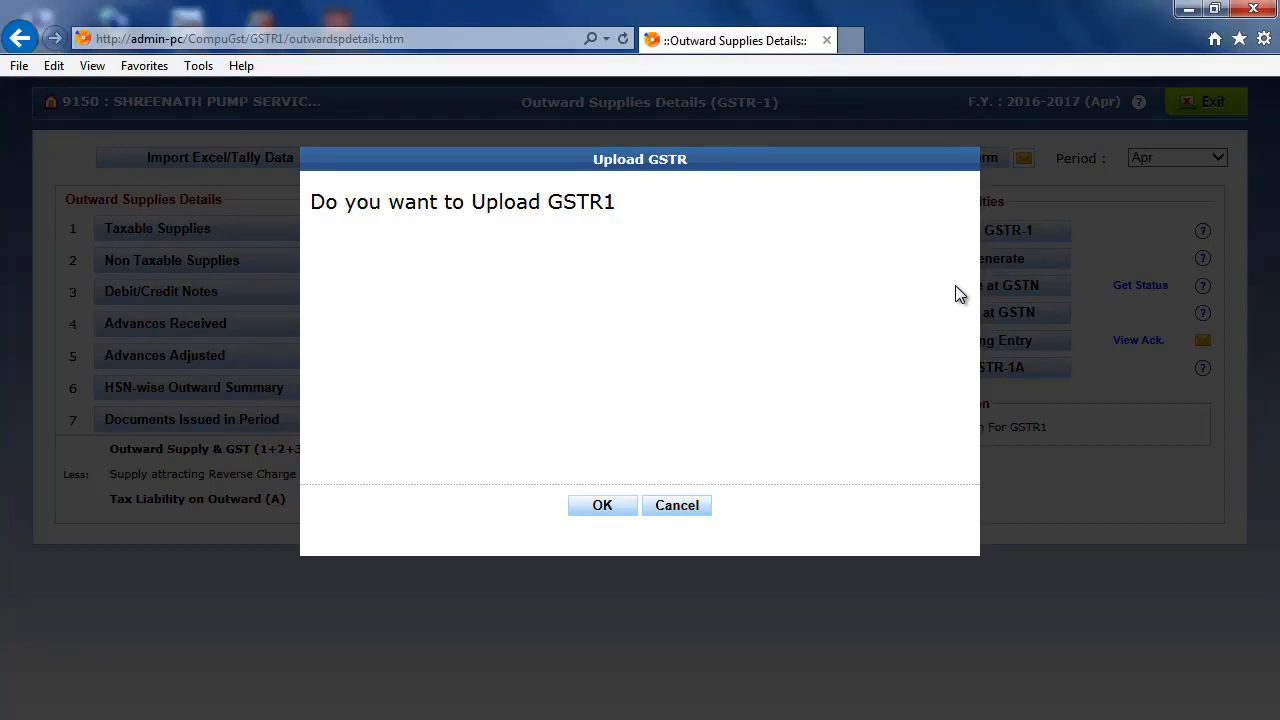
left_click(664, 509)
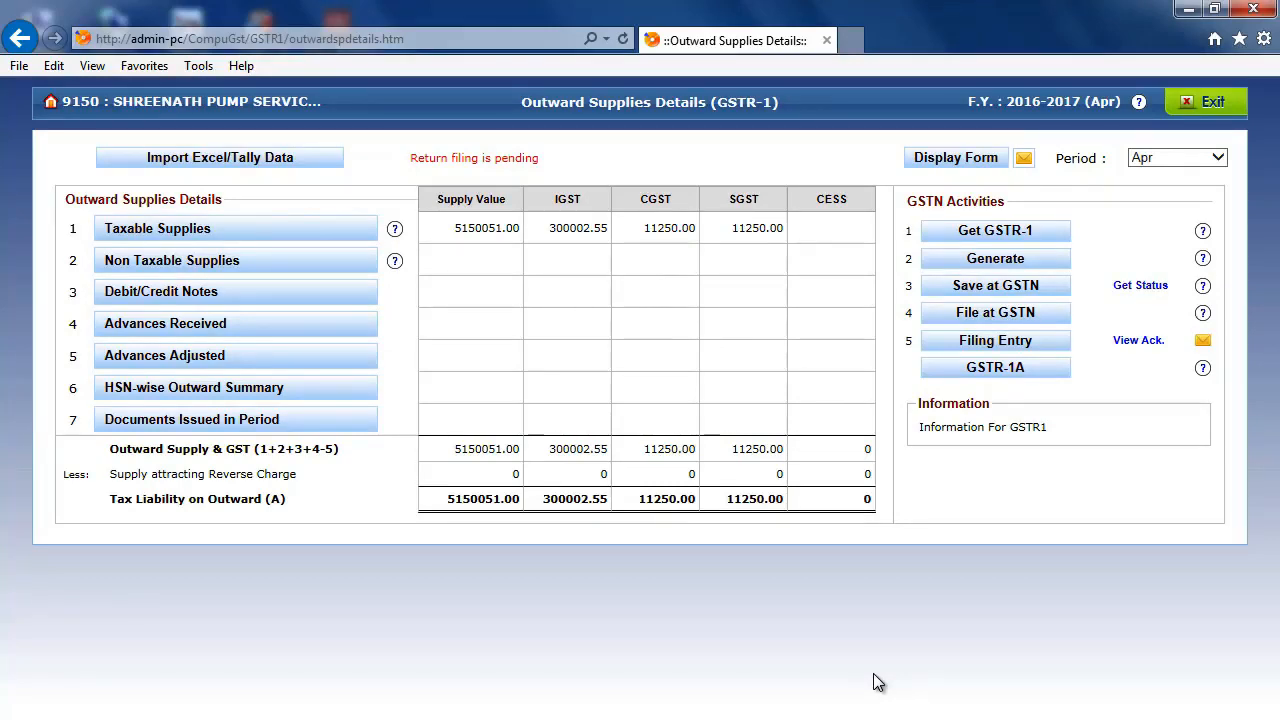
- Open the File at GSTN summary for GSTR-1 and compare the GSTN and Software rows for registered (B2B) supplies
left_click(995, 313)
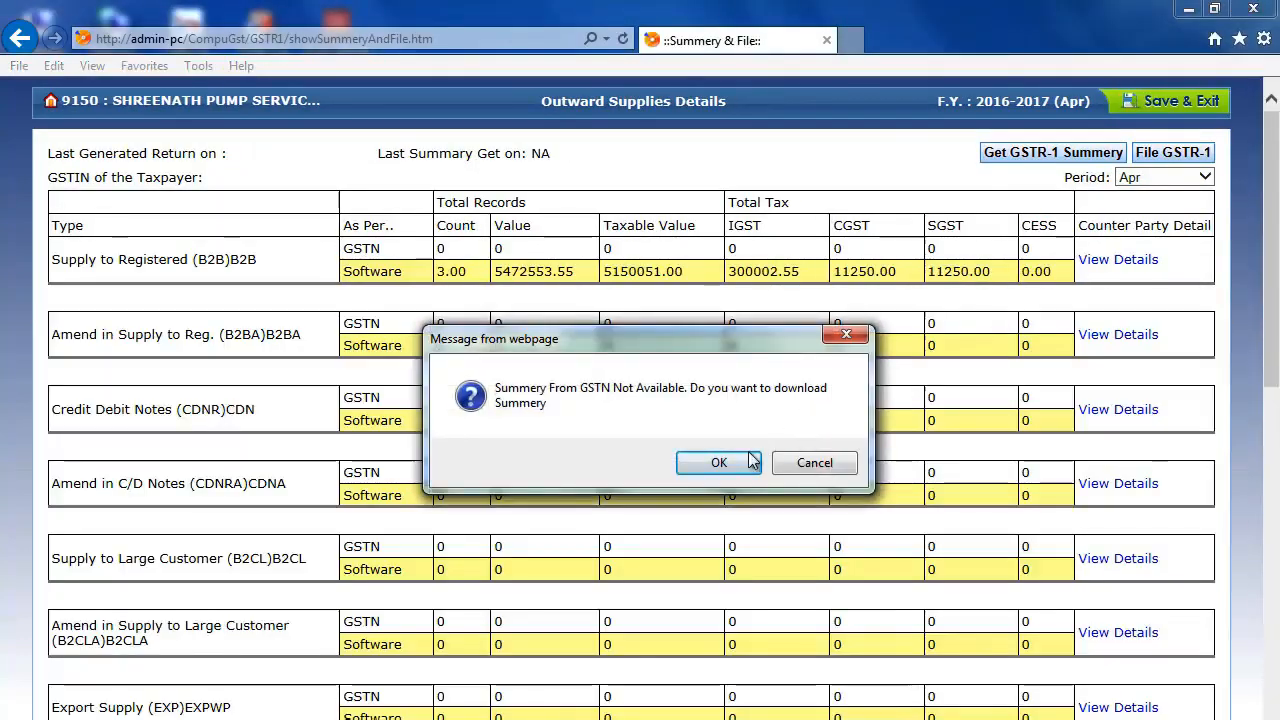
left_click(749, 462)
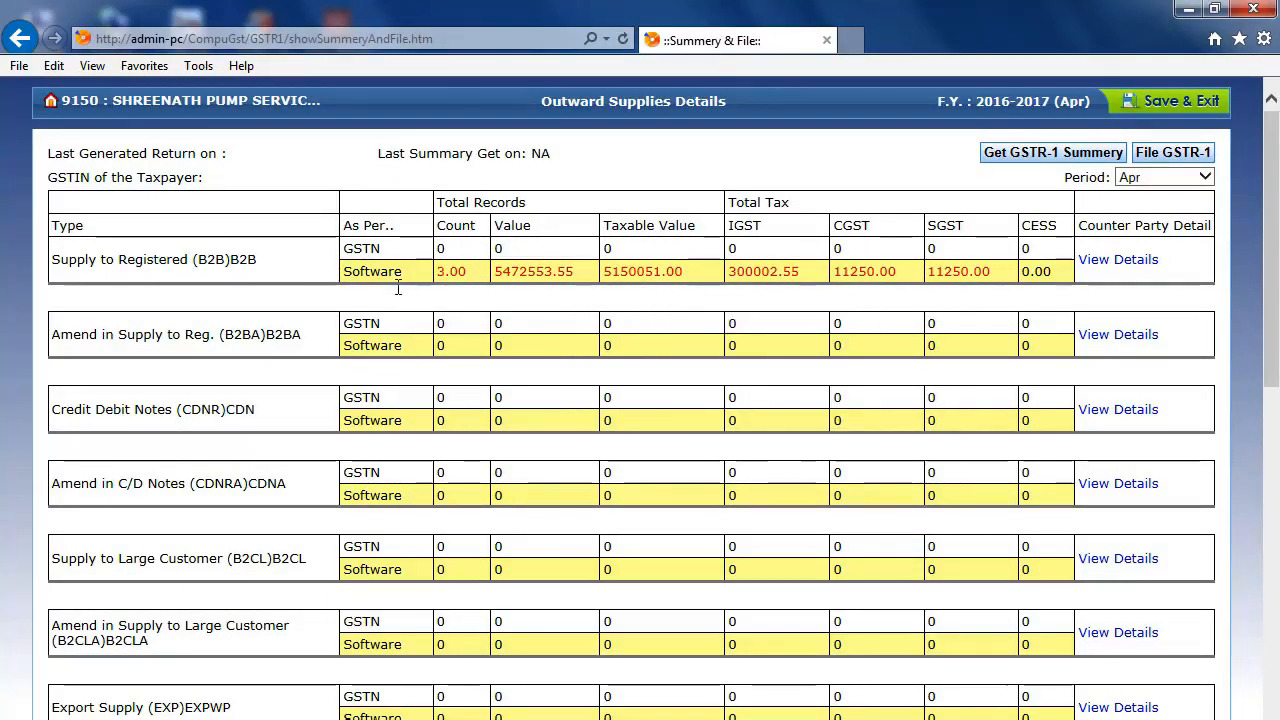
double_click(376, 249)
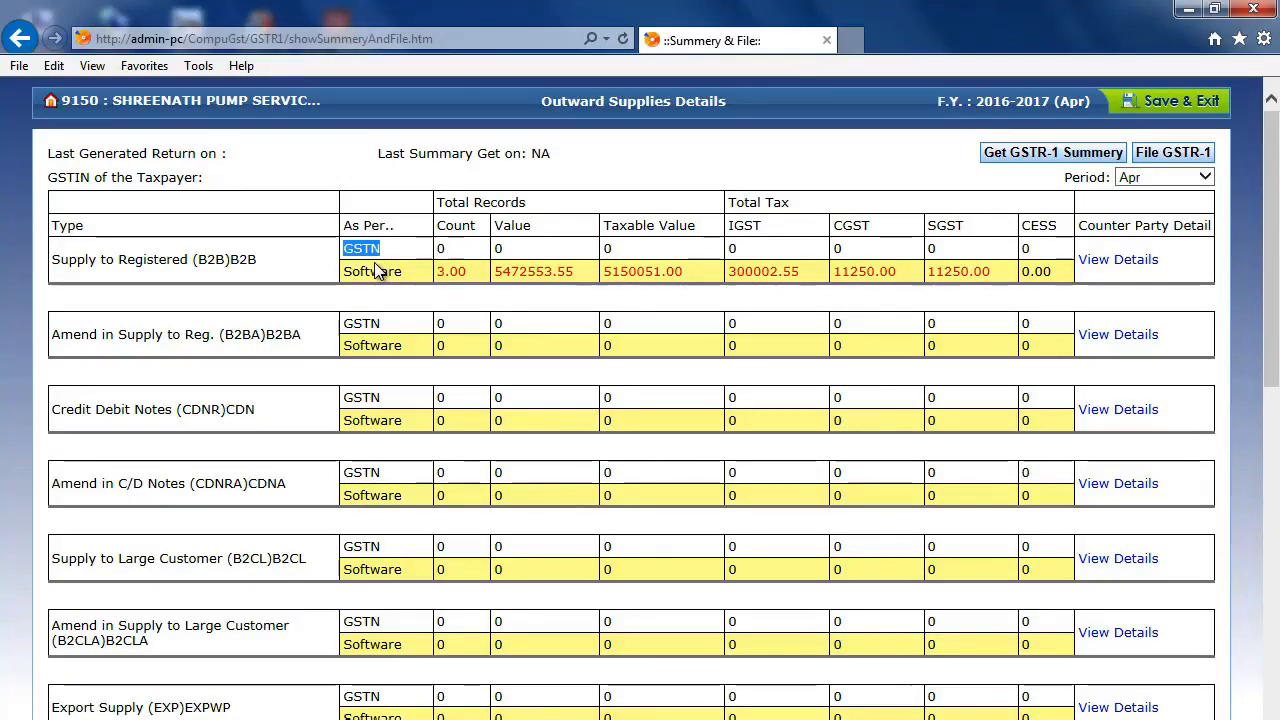
double_click(376, 271)
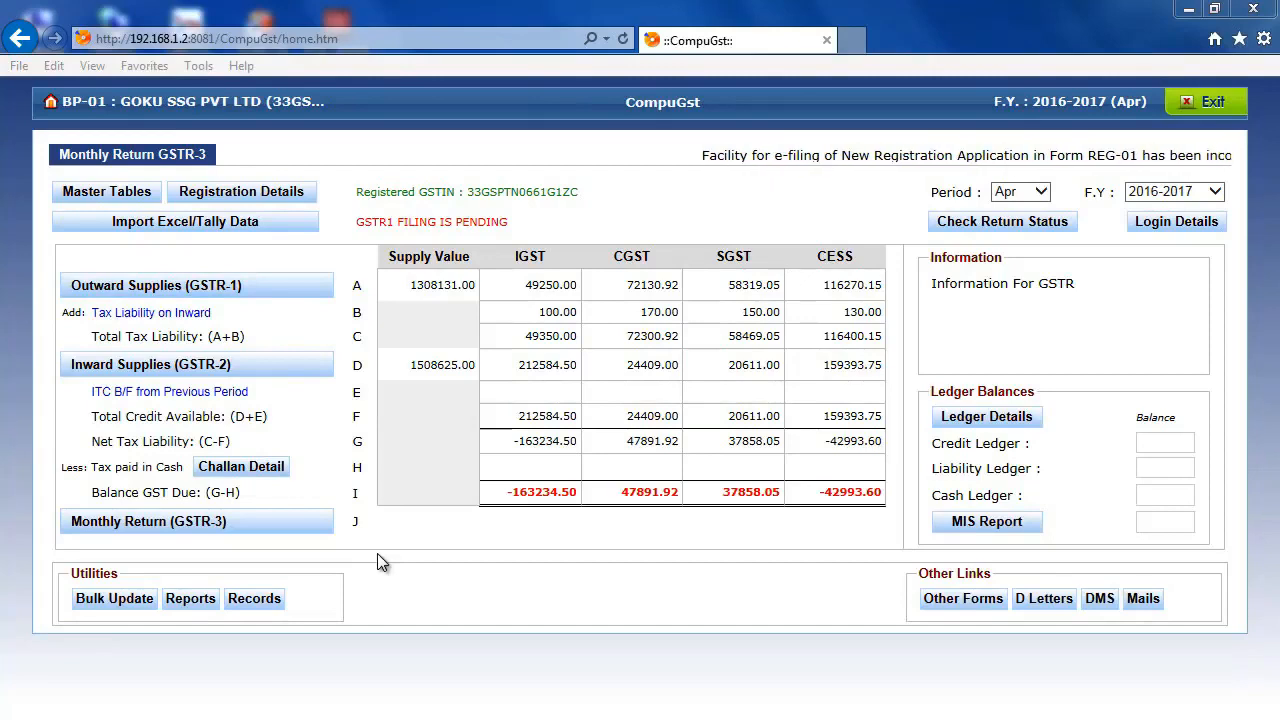
- Open Inward Supplies (GSTR-2) from the home page and examine the GSTN row for B2B in the Get GSTR-2 comparison
left_click(291, 372)
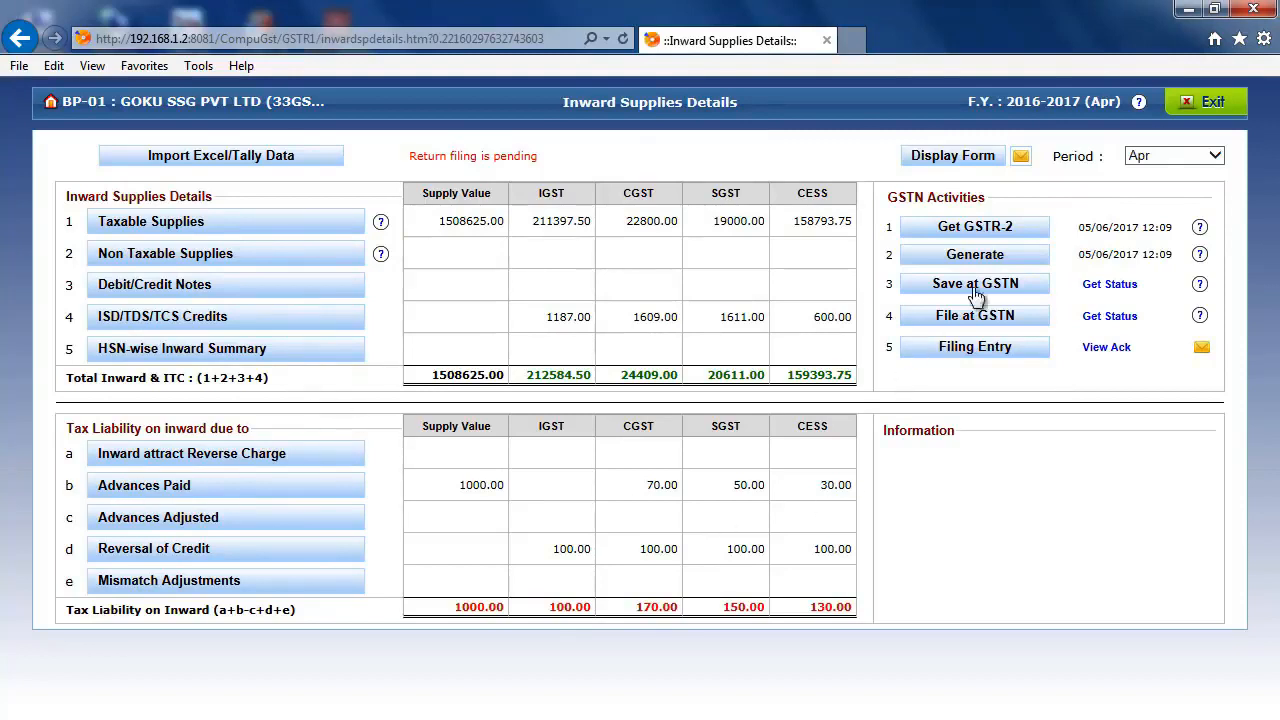
left_click(978, 236)
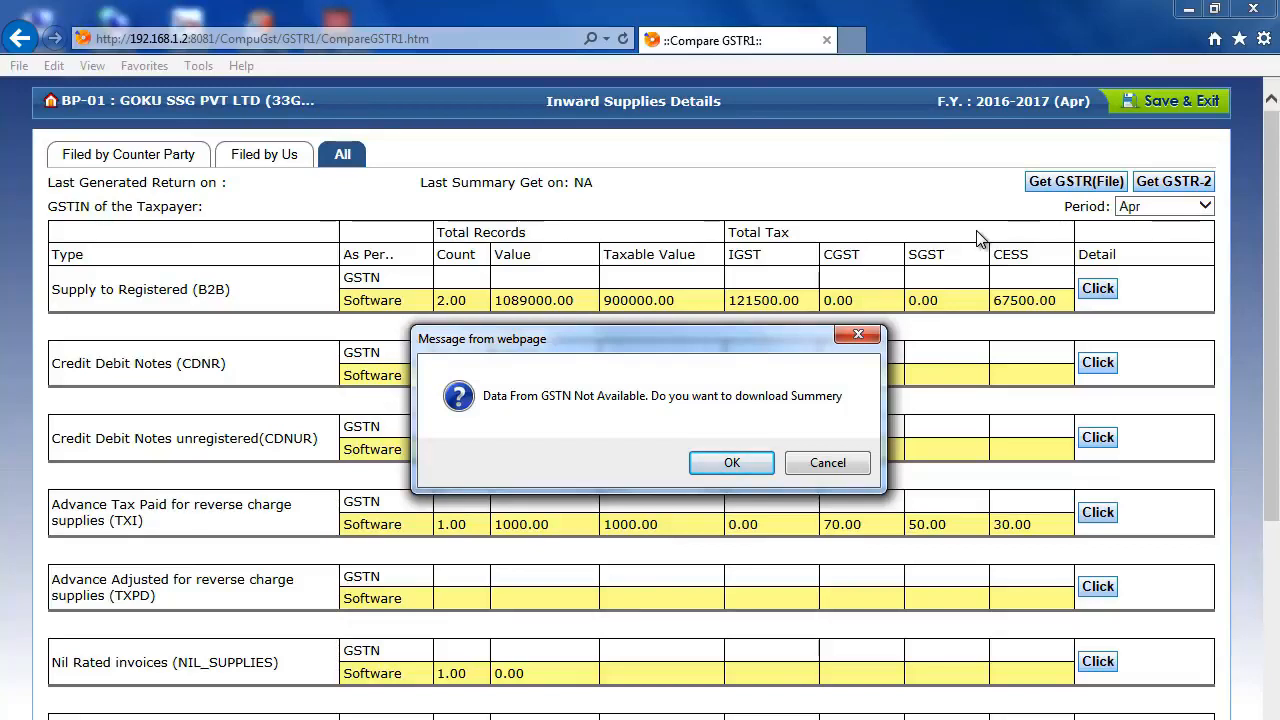
left_click(731, 460)
double_click(375, 279)
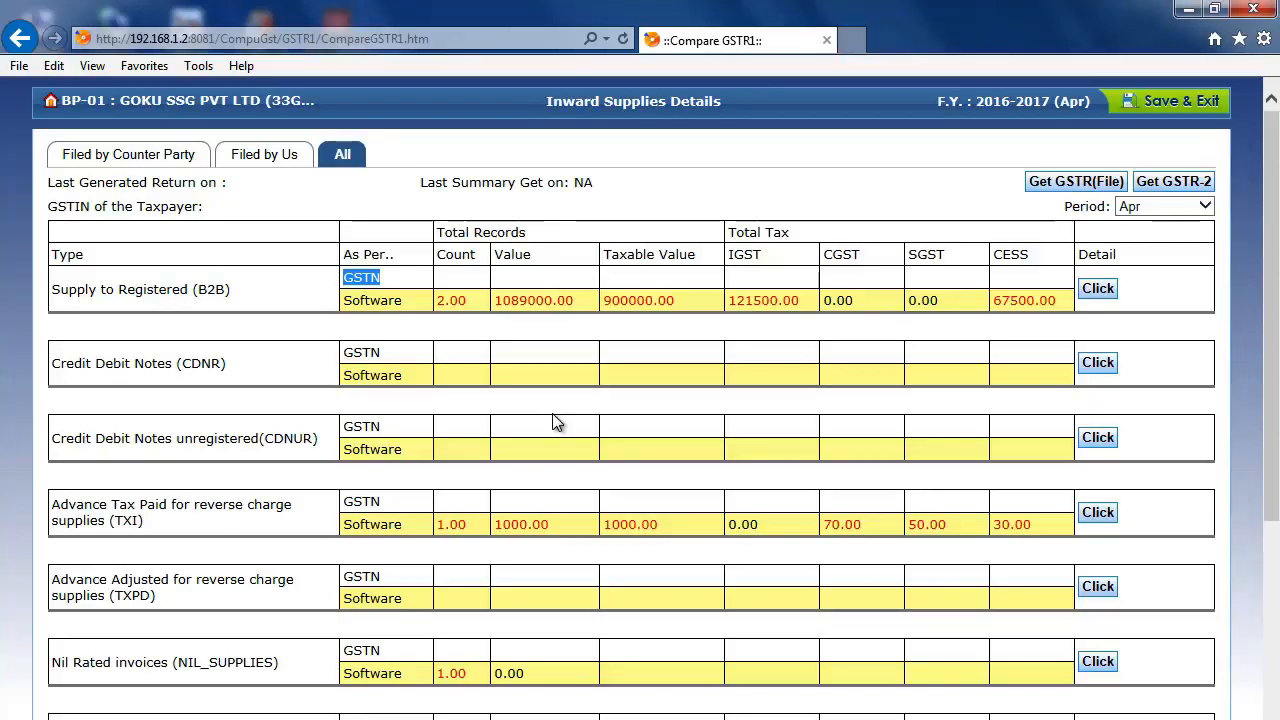
- View the B2B invoice mismatch report, return to the GSTR-2 comparison without downloading the summary, and exit it
left_click(1089, 297)
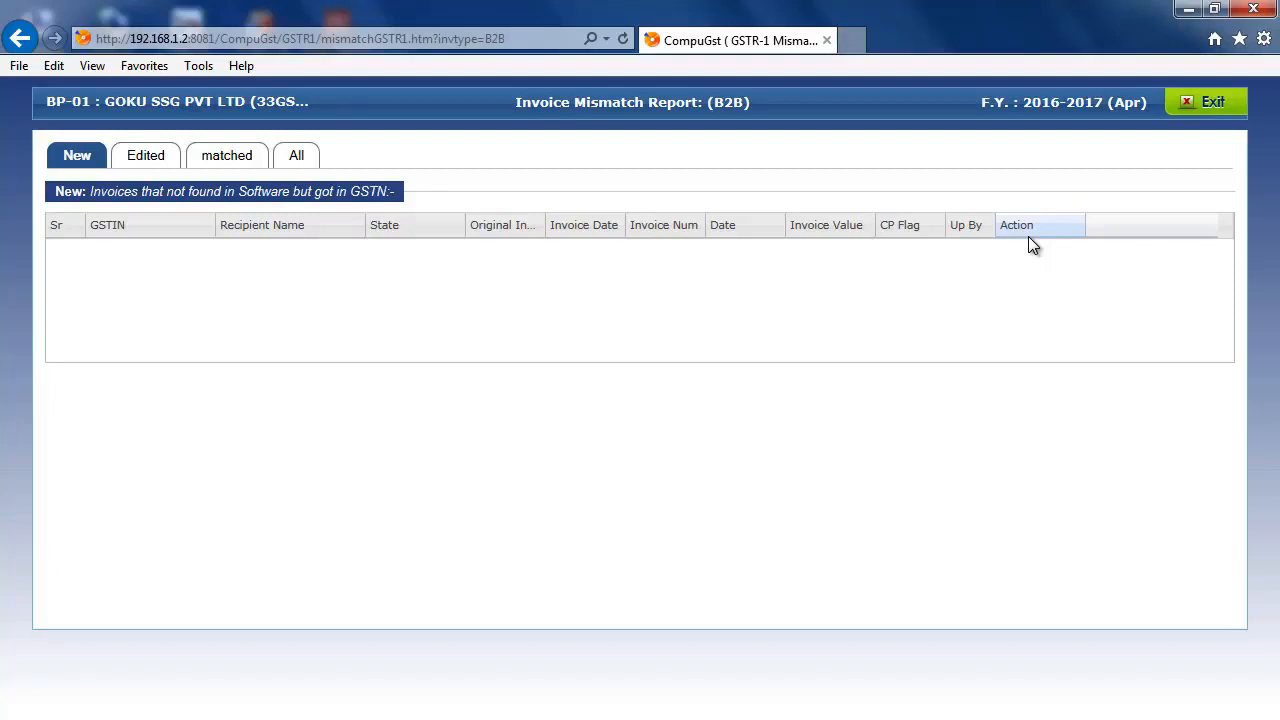
left_click(1188, 118)
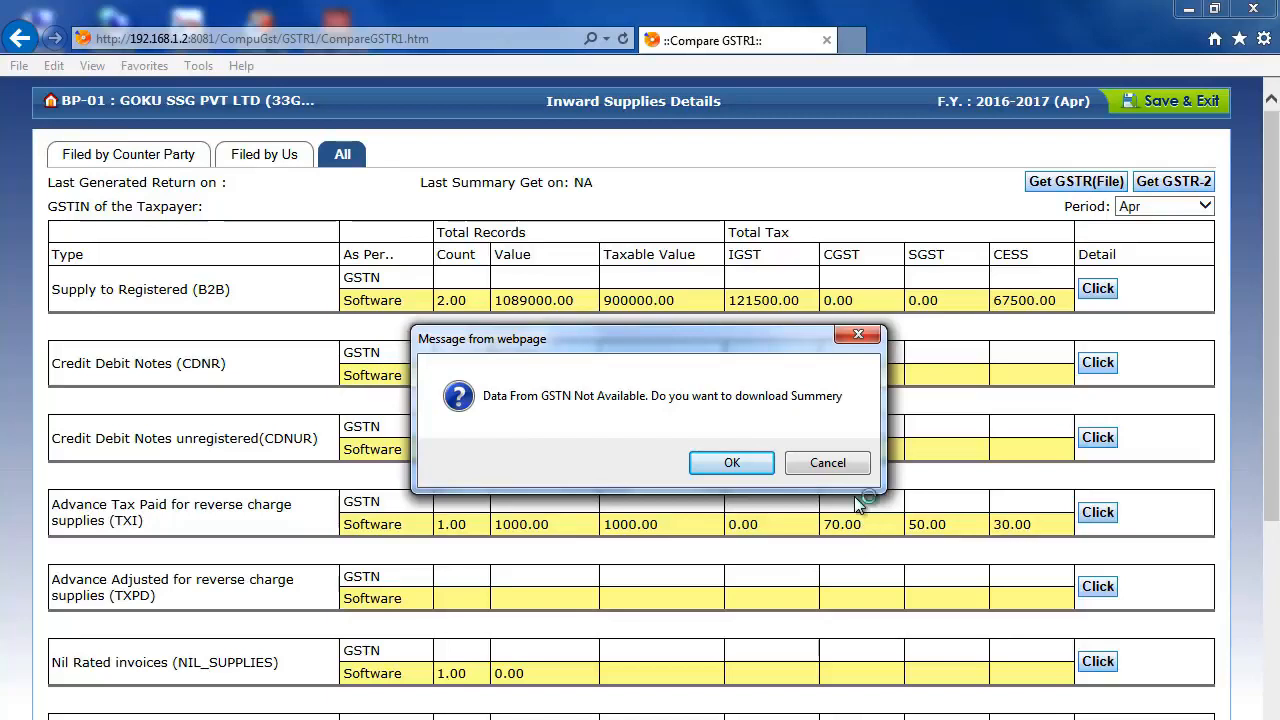
left_click(827, 462)
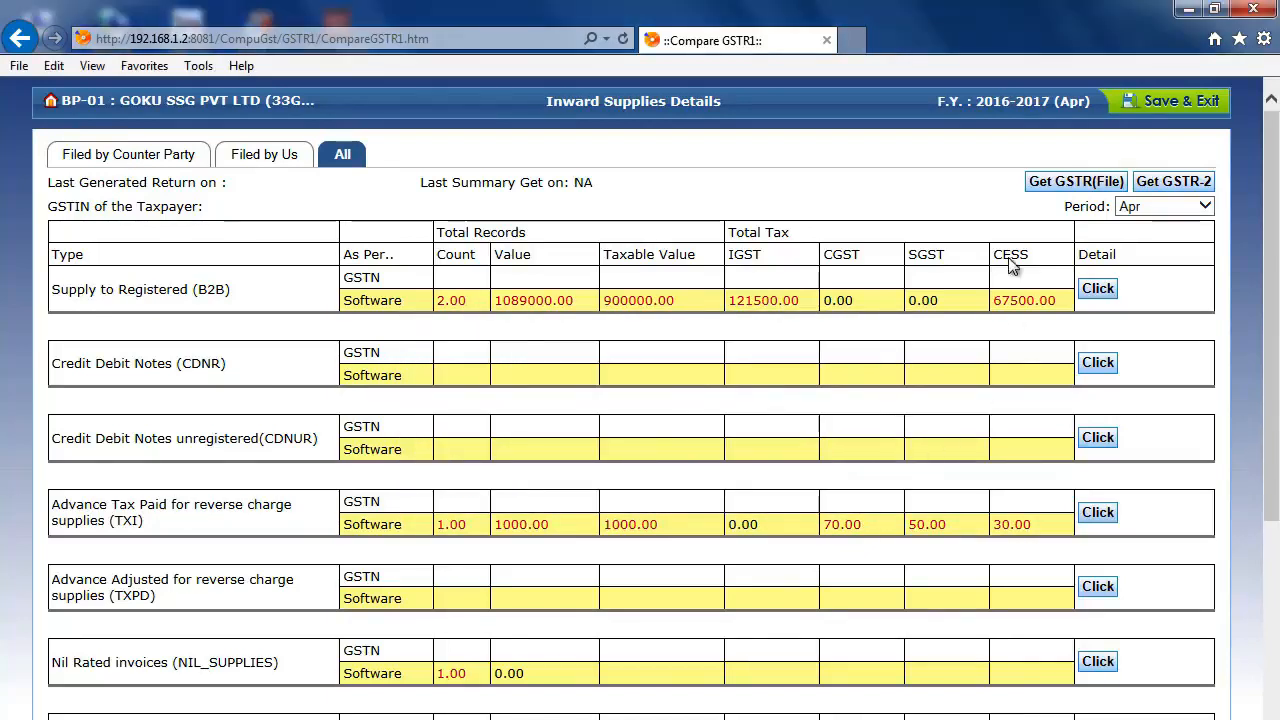
left_click(1175, 103)
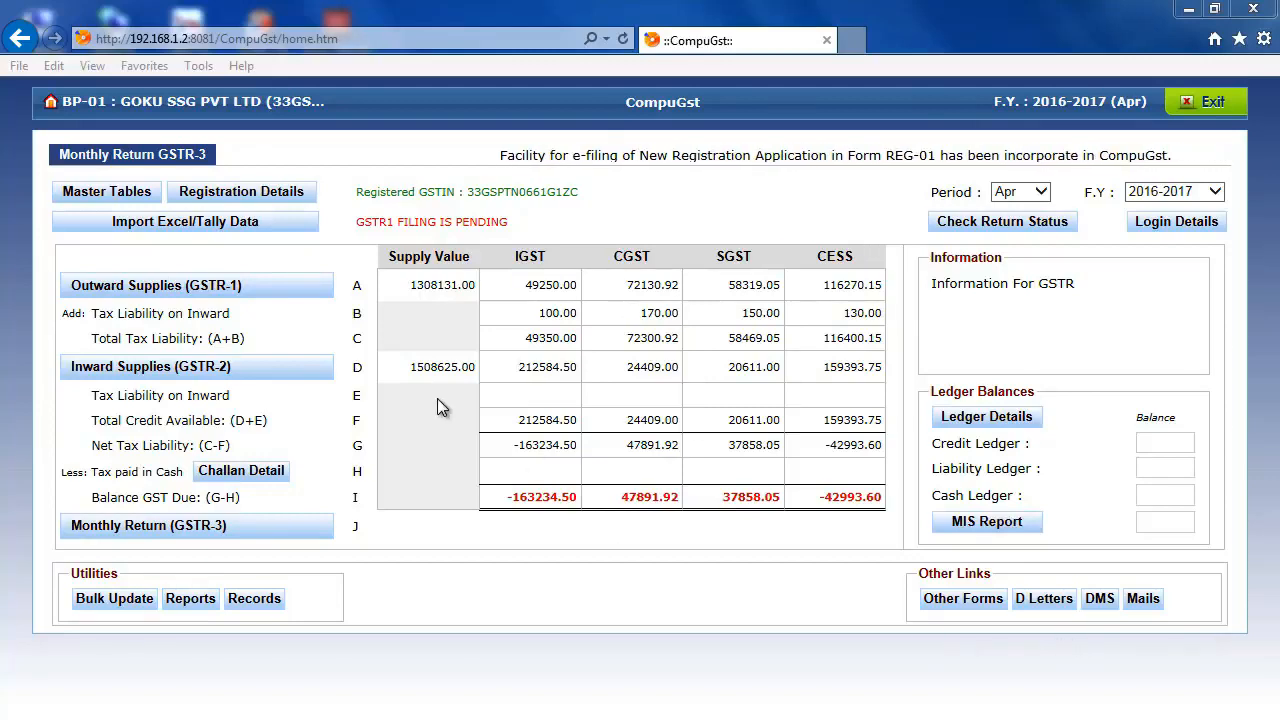
- Open the GSTR-1A mismatch page from Outward Supplies (GSTR-1) and examine the new invoices table up to its Action column
left_click(242, 287)
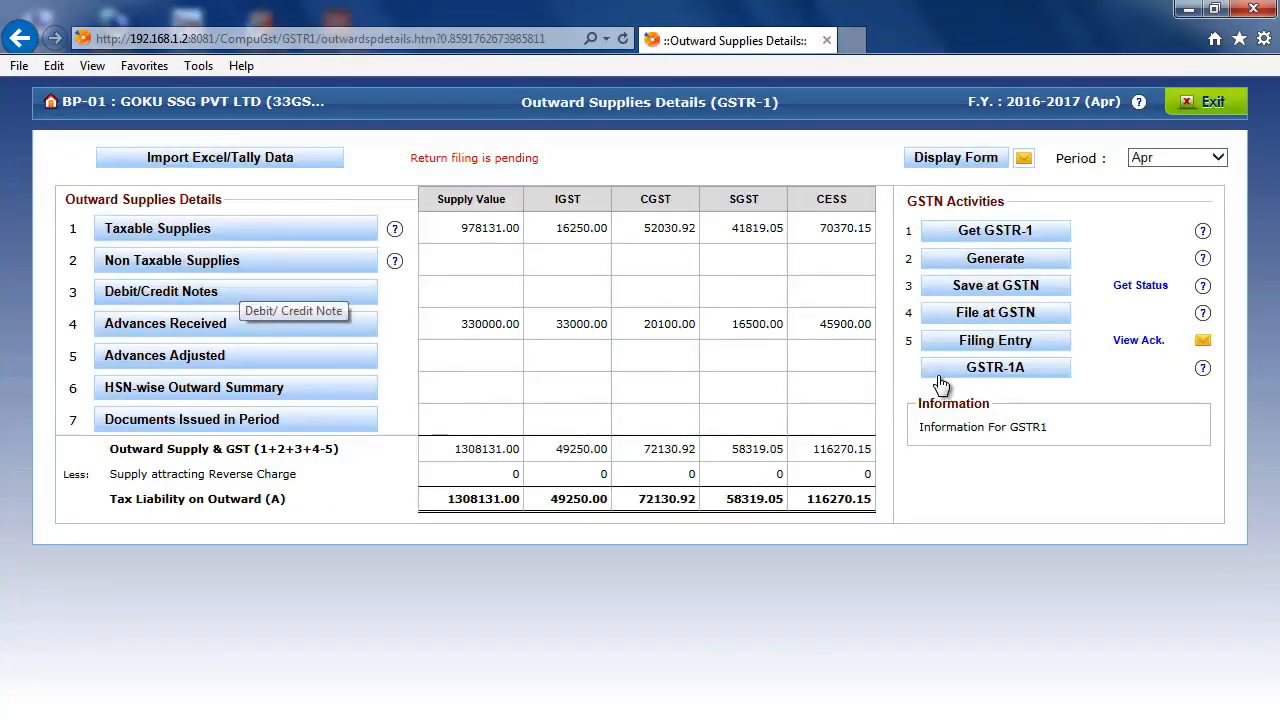
left_click(973, 368)
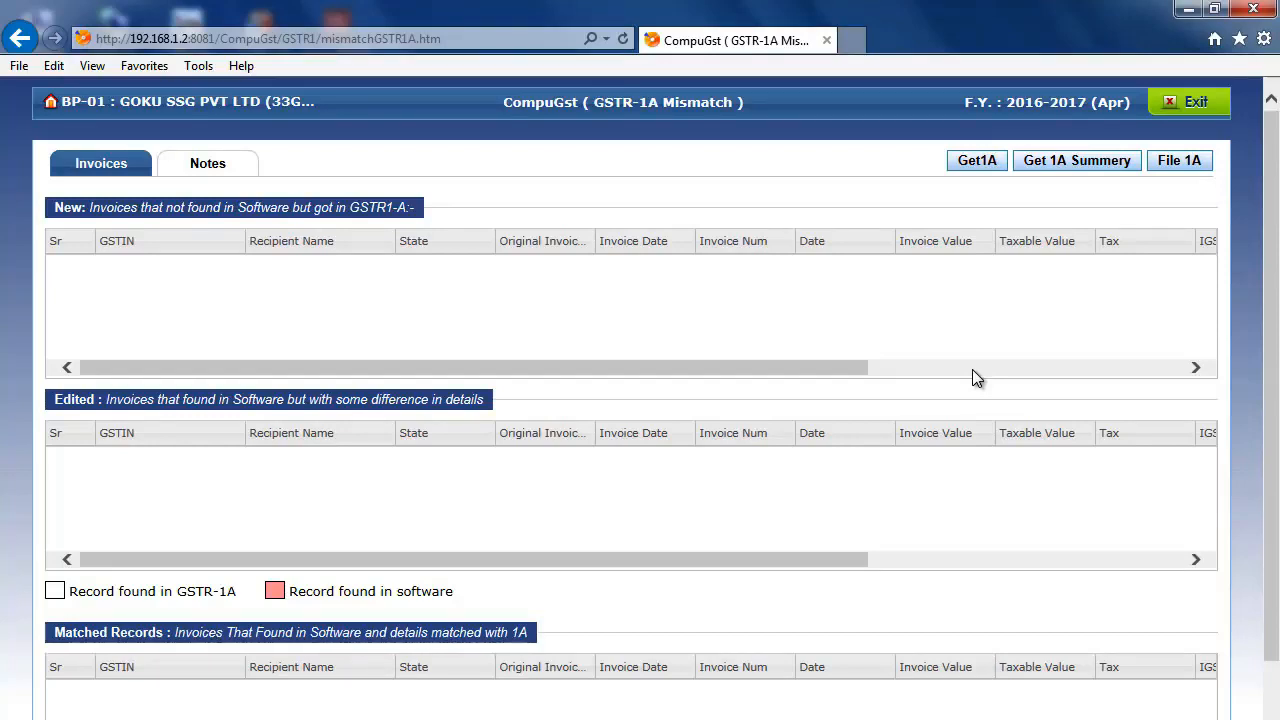
left_click_drag(840, 364, 1169, 349)
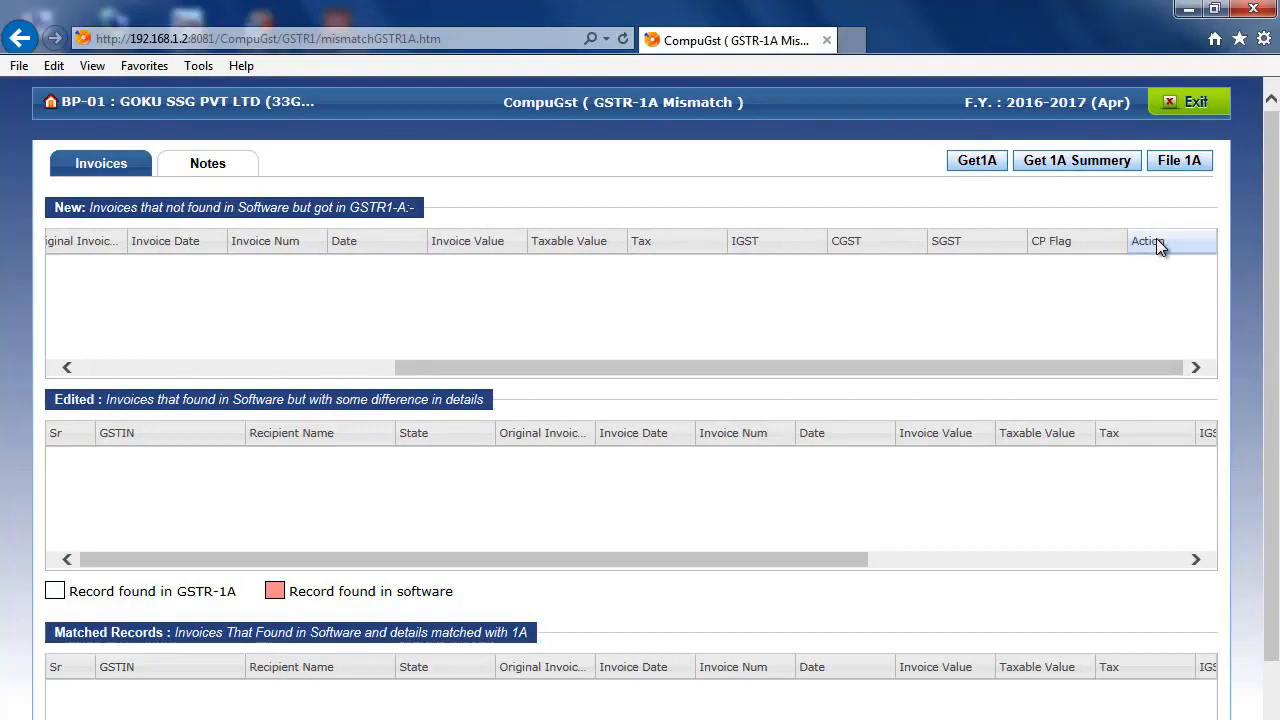